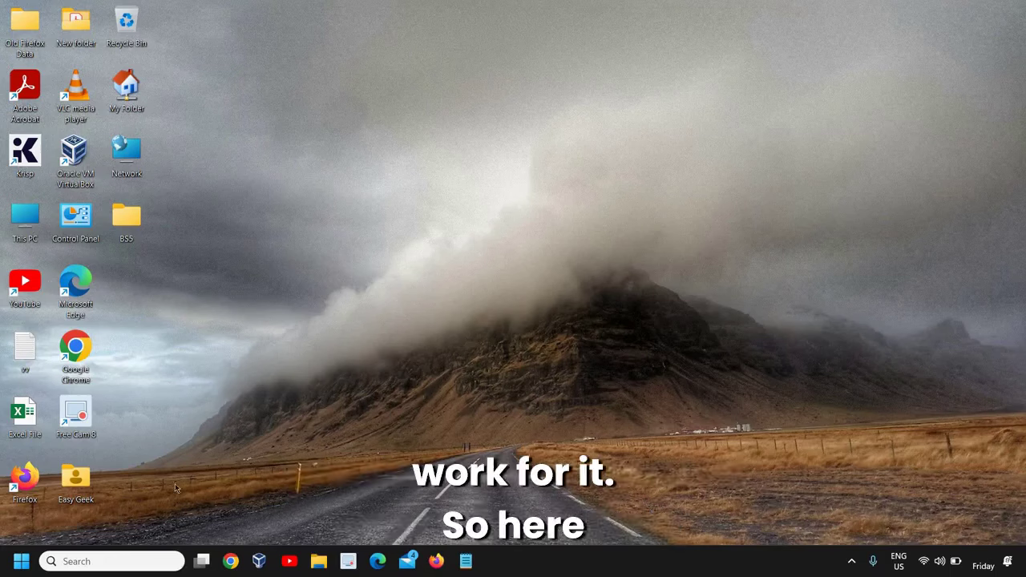
# Step: Search 'con' to open Control Panel and maximize its window
pyautogui.click(67, 562)
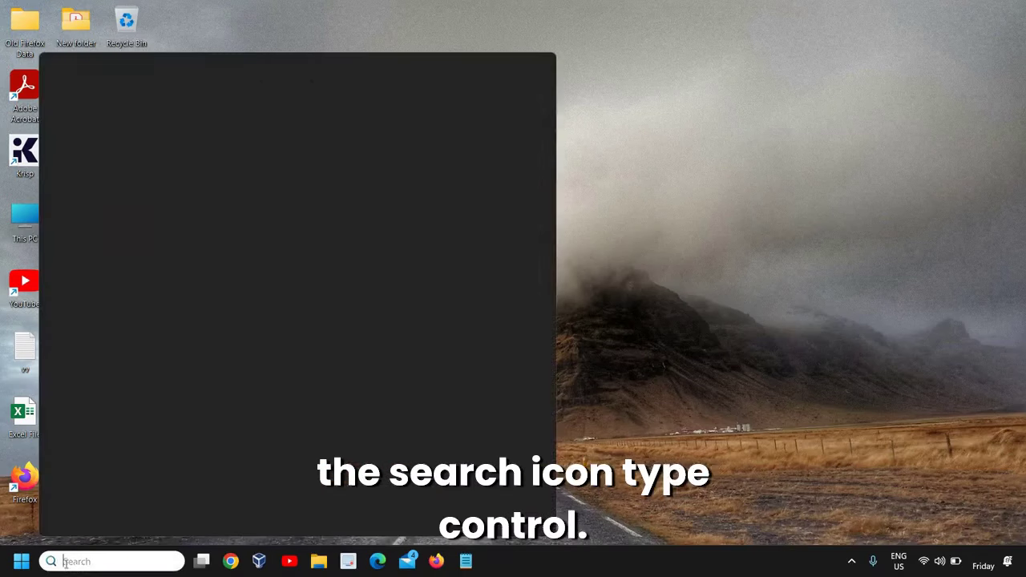
pyautogui.write('con')
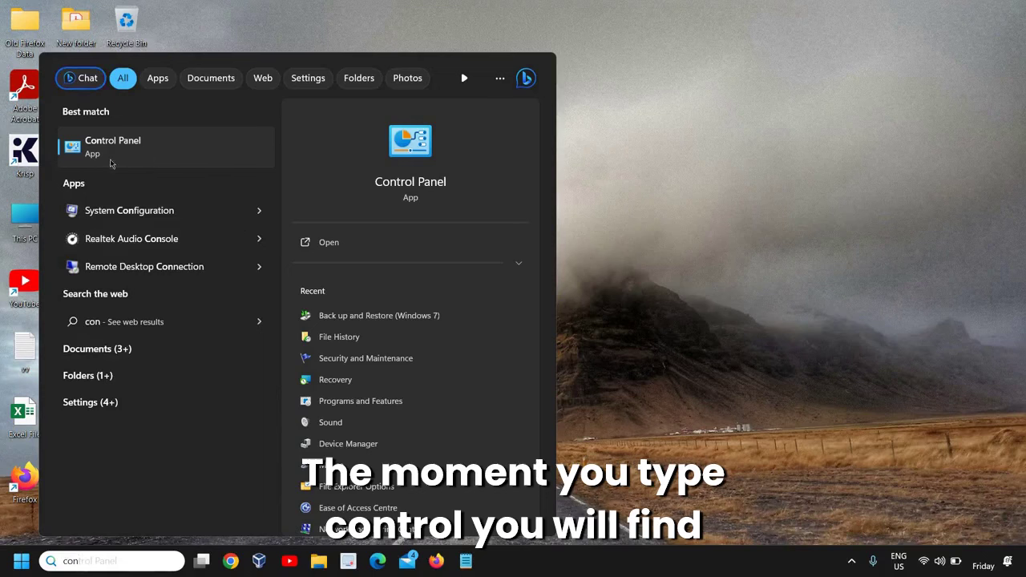
pyautogui.click(164, 148)
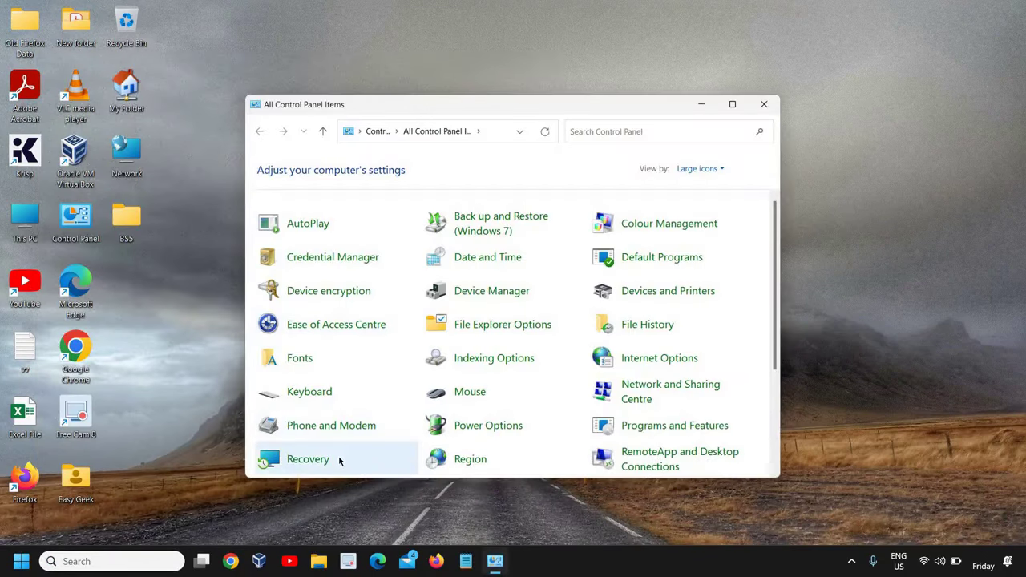
pyautogui.click(731, 104)
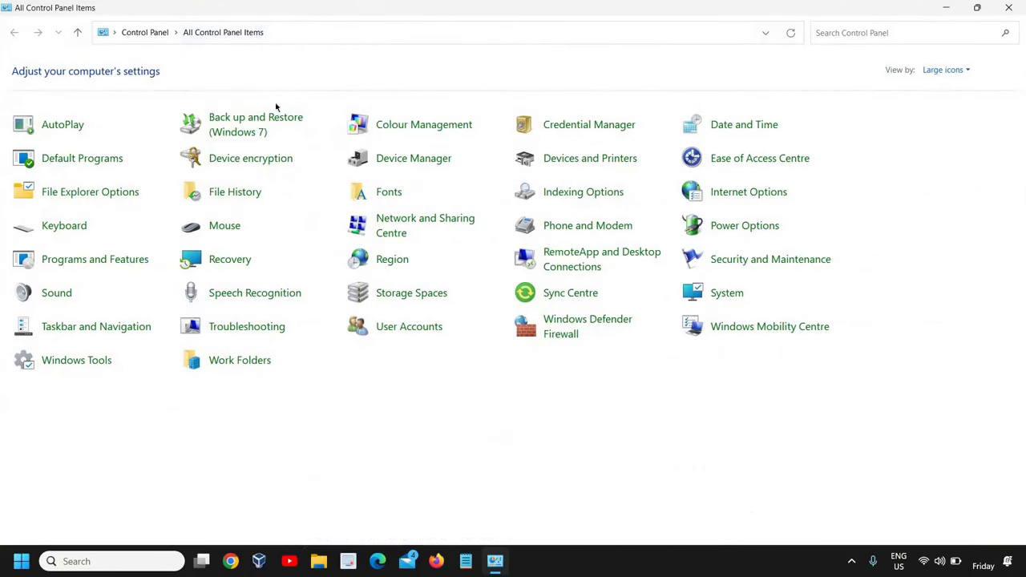
# Step: Set Control Panel's View by to Large icons to list all items
pyautogui.click(957, 74)
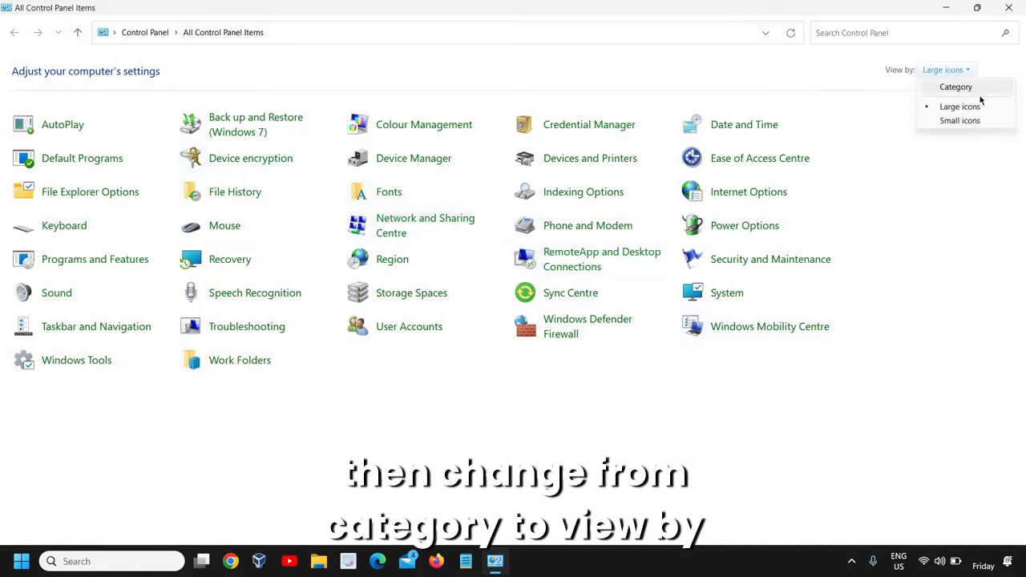
pyautogui.click(960, 109)
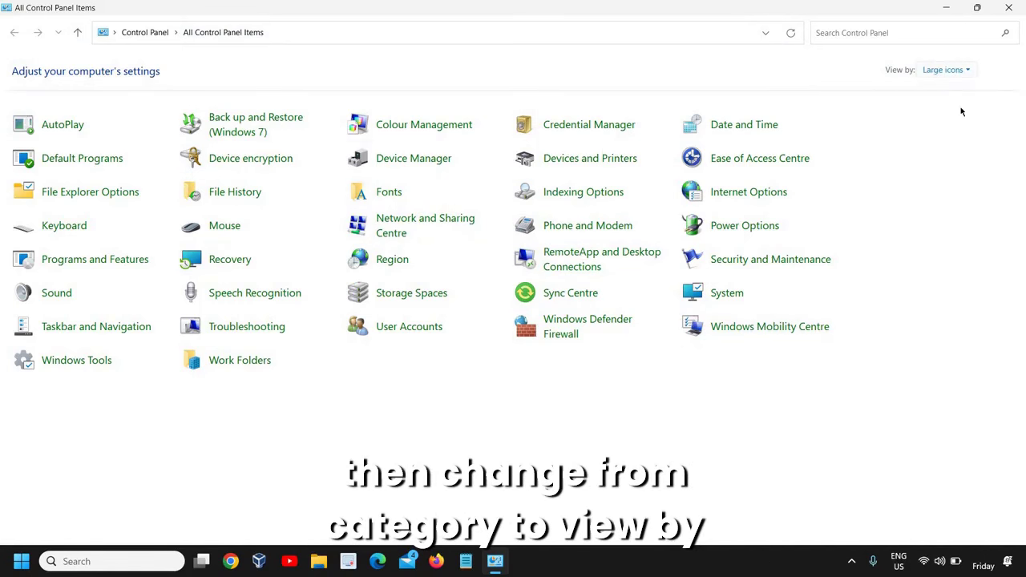
pyautogui.click(934, 75)
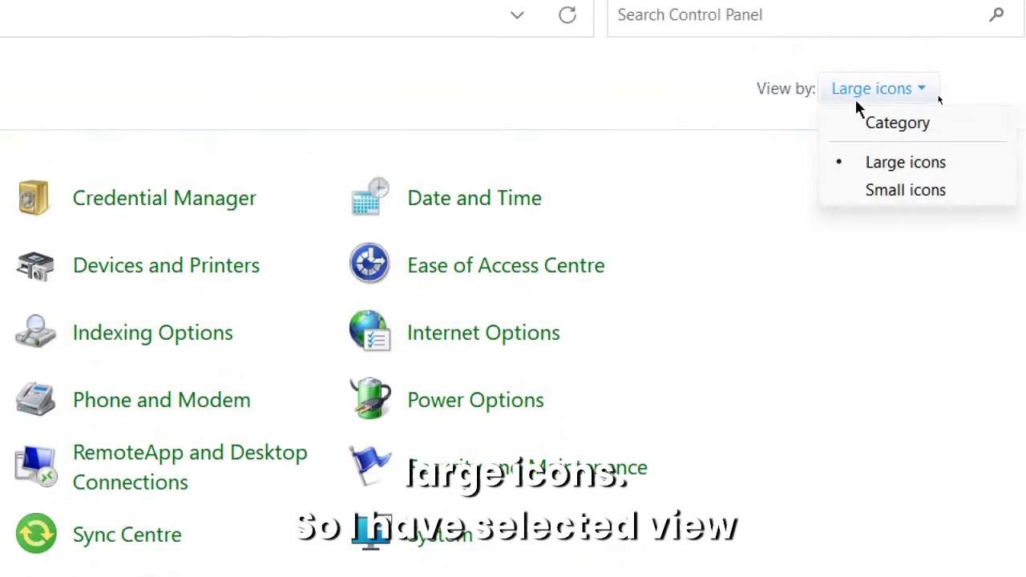
pyautogui.click(876, 164)
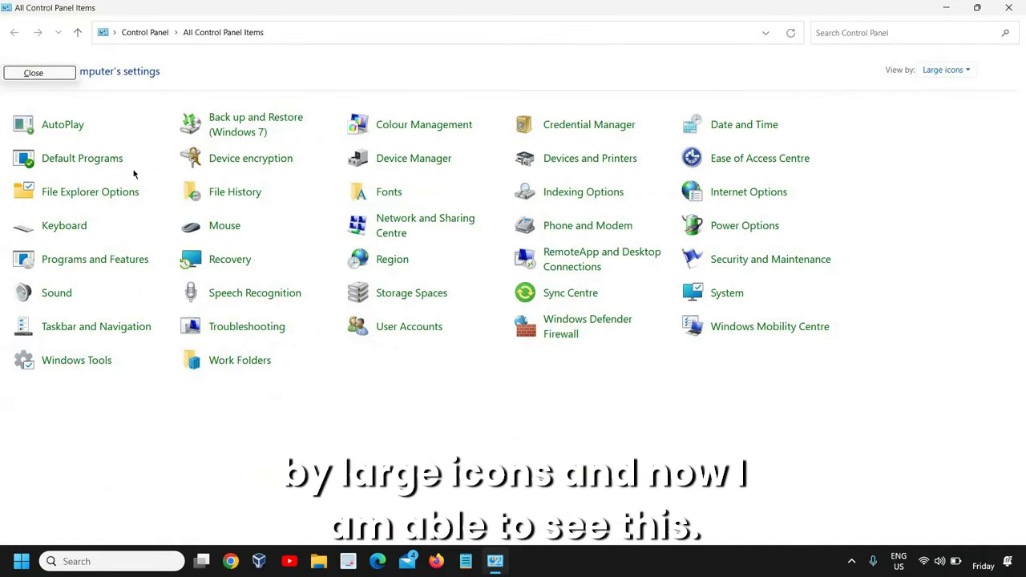
# Step: Open Power Options, then 'Change when the computer sleeps' for the Balanced plan
pyautogui.click(743, 225)
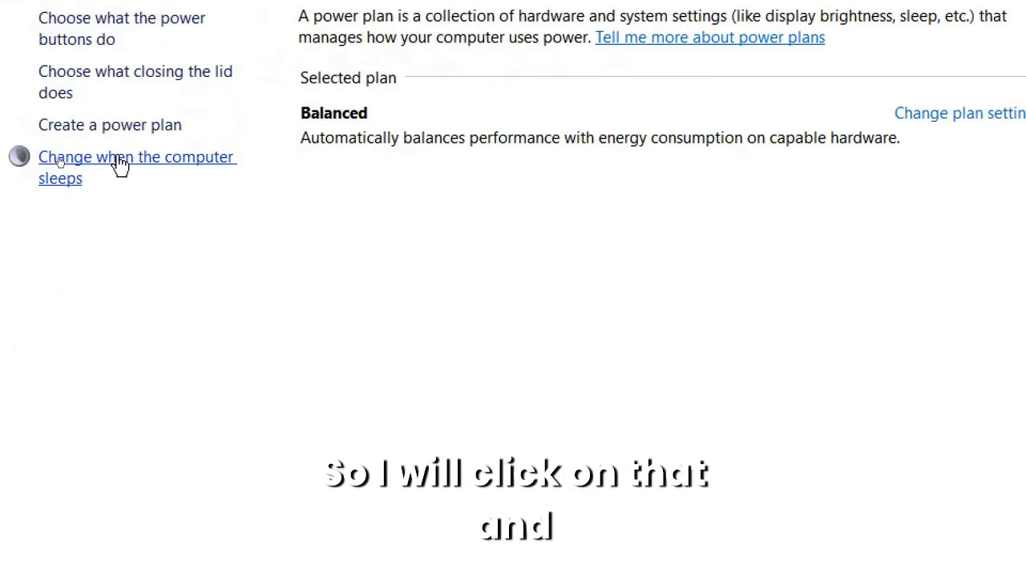
pyautogui.click(119, 161)
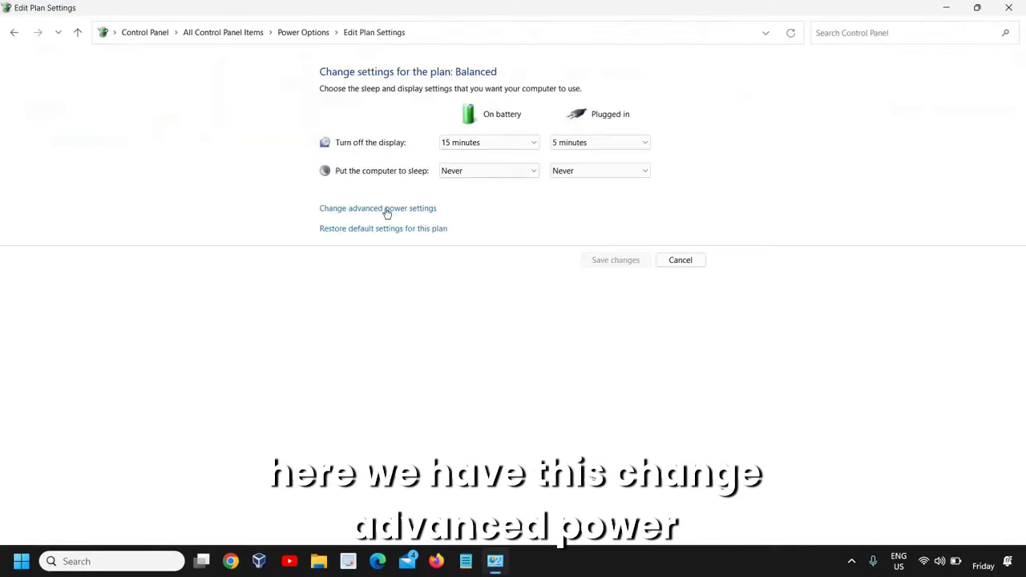
# Step: Open advanced power settings, expand and collapse Battery, then close the dialog with OK
pyautogui.click(425, 210)
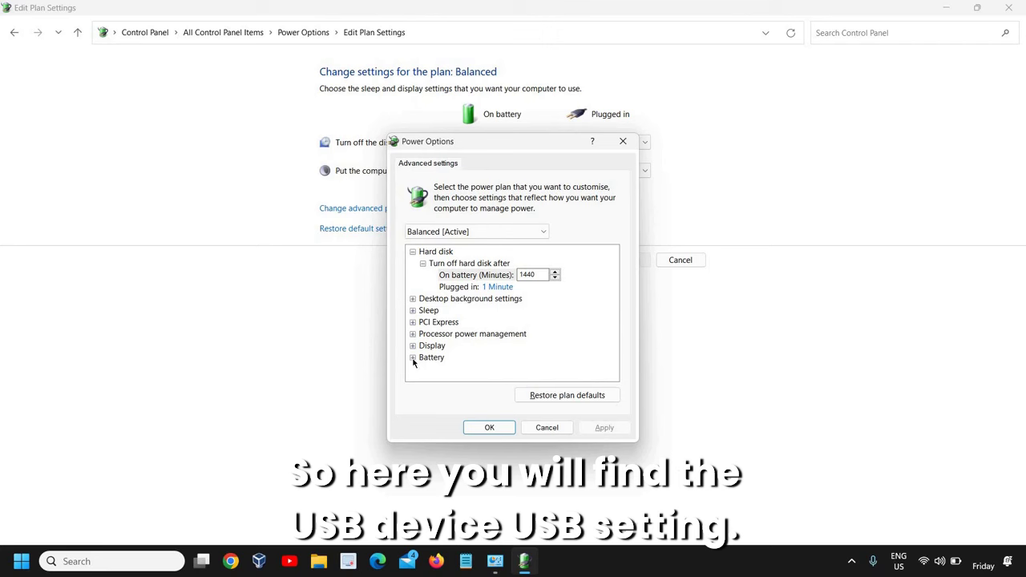
pyautogui.click(412, 358)
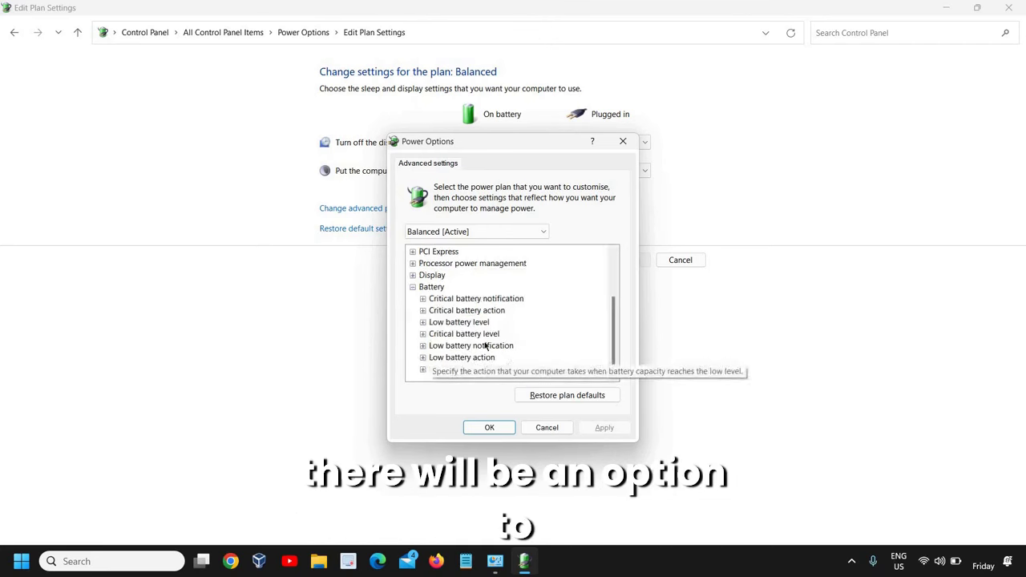
pyautogui.click(413, 287)
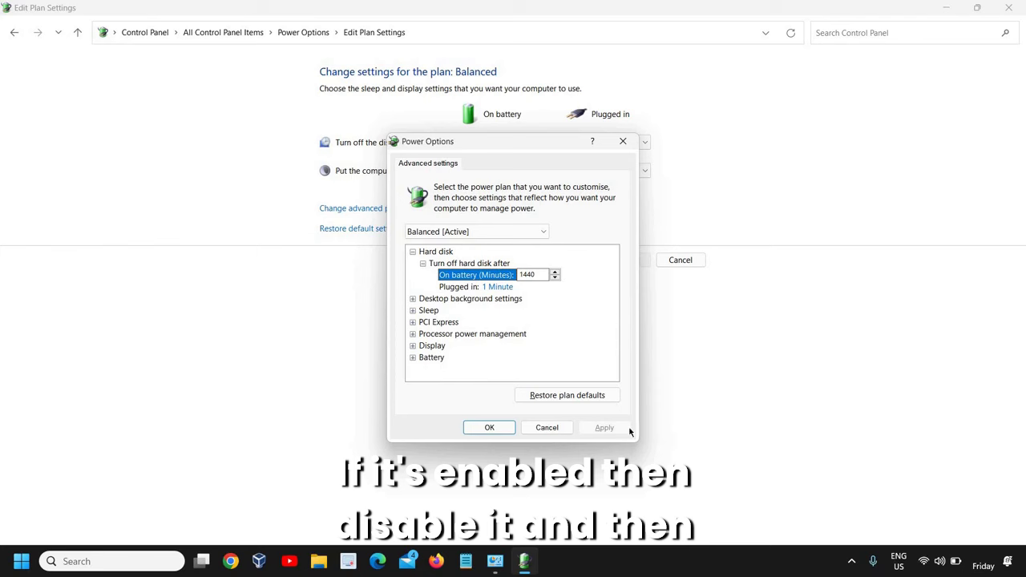
pyautogui.click(496, 431)
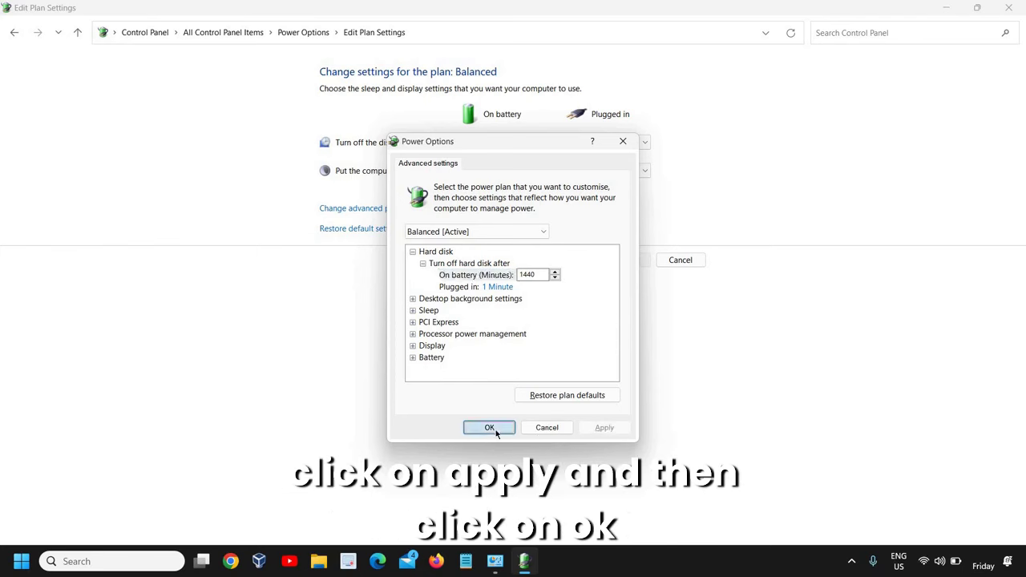
# Step: Close Edit Plan Settings and open Device Manager maximized from the Start right-click menu
pyautogui.click(1008, 9)
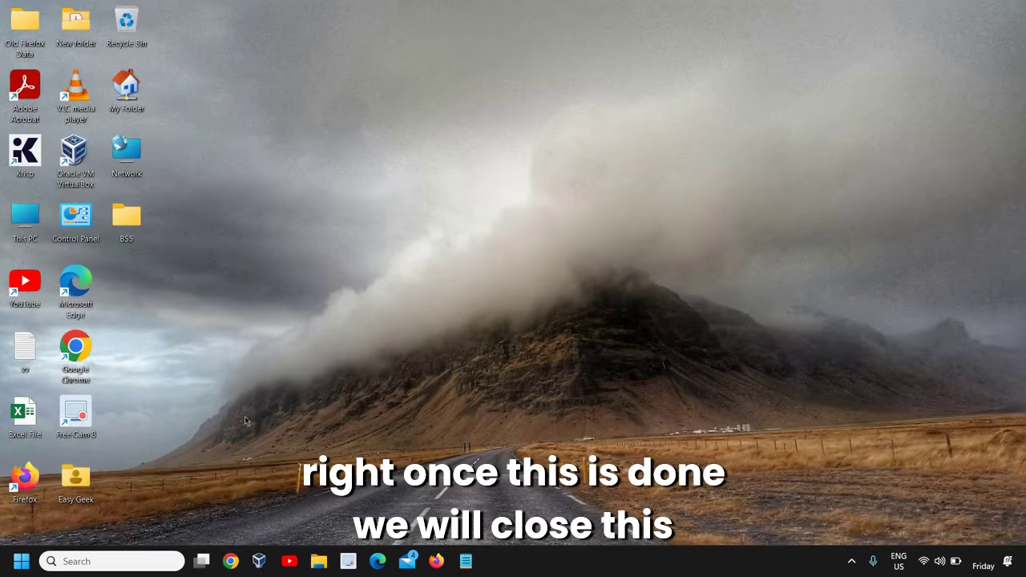
pyautogui.rightClick(19, 564)
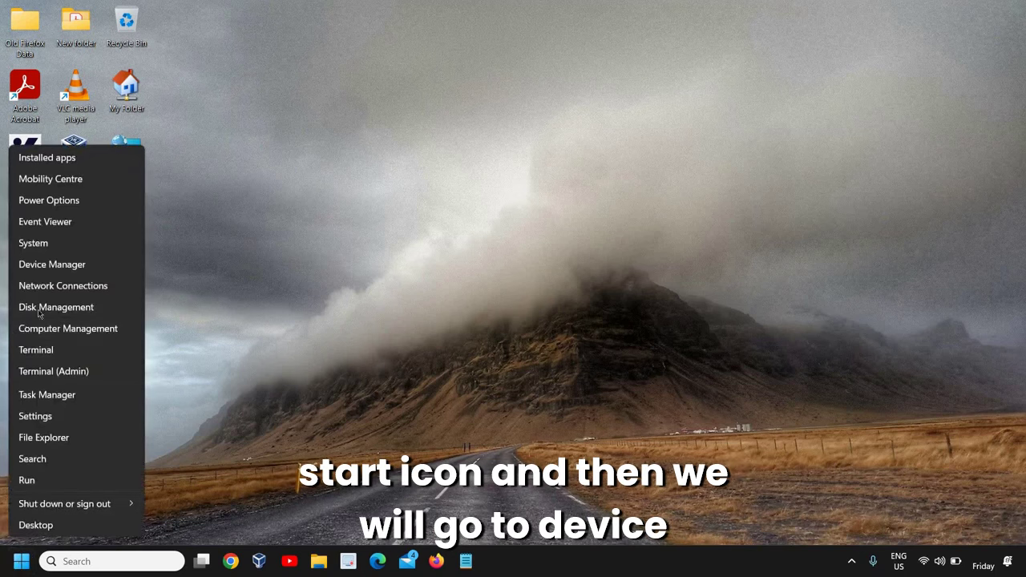
pyautogui.click(56, 266)
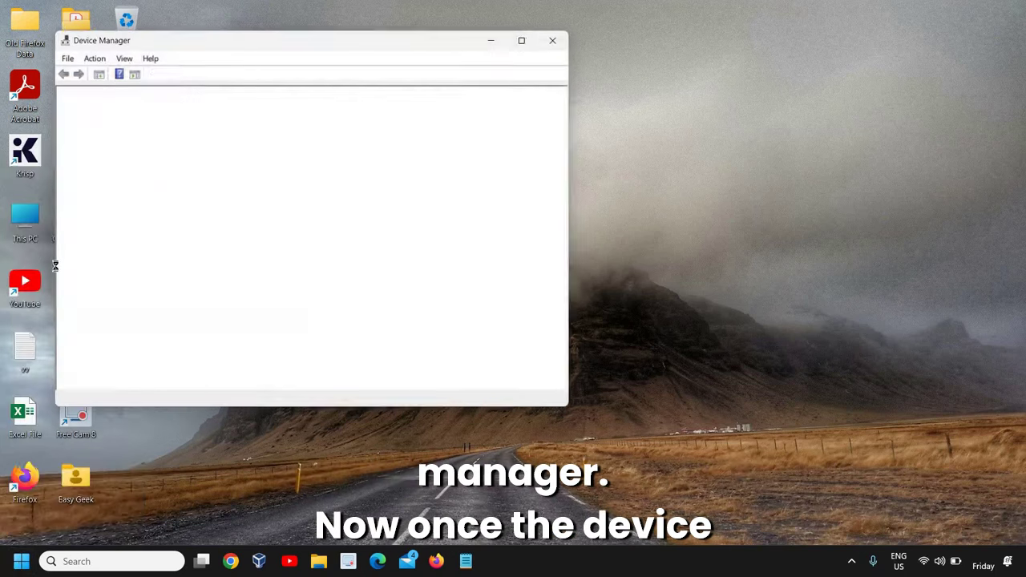
pyautogui.click(523, 37)
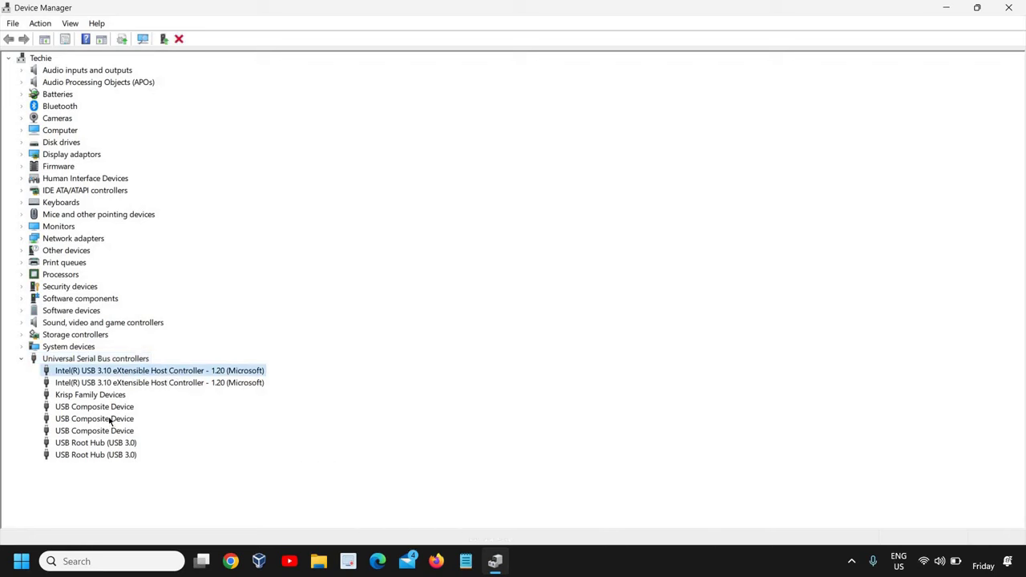
# Step: Update both Intel USB 3.10 eXtensible Host Controller drivers using automatic driver search
pyautogui.rightClick(155, 374)
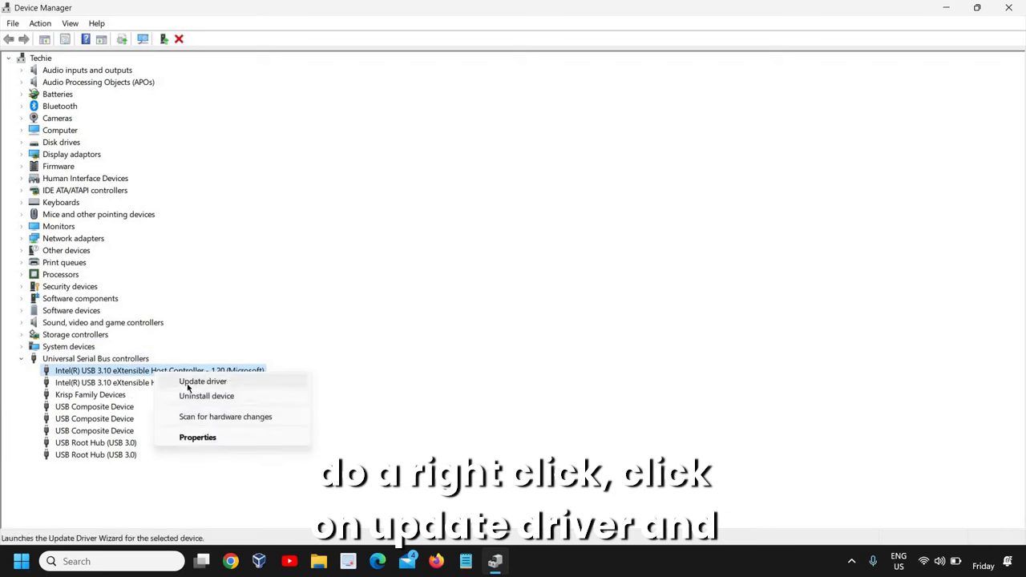
pyautogui.click(189, 383)
pyautogui.click(458, 253)
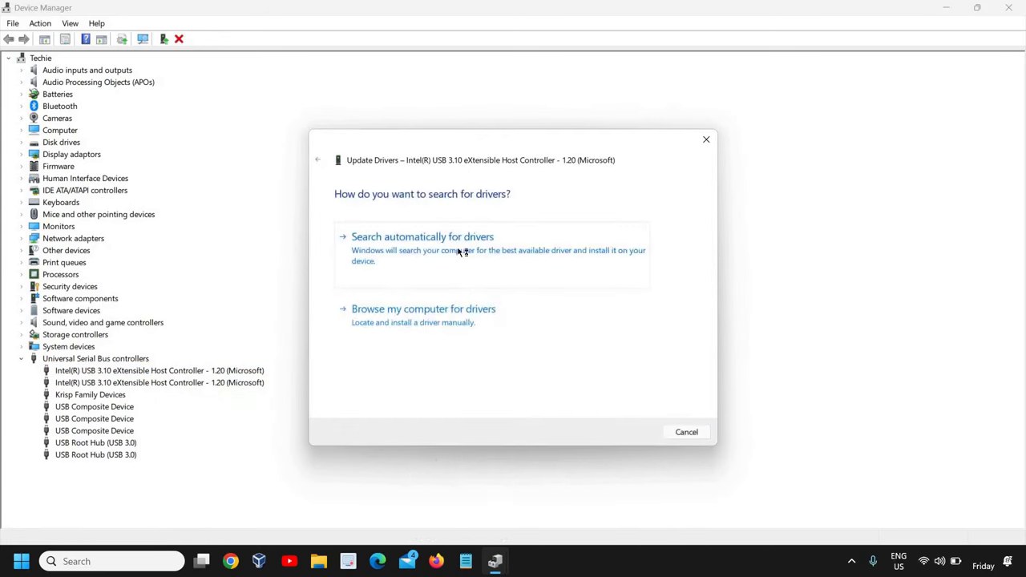
pyautogui.click(680, 433)
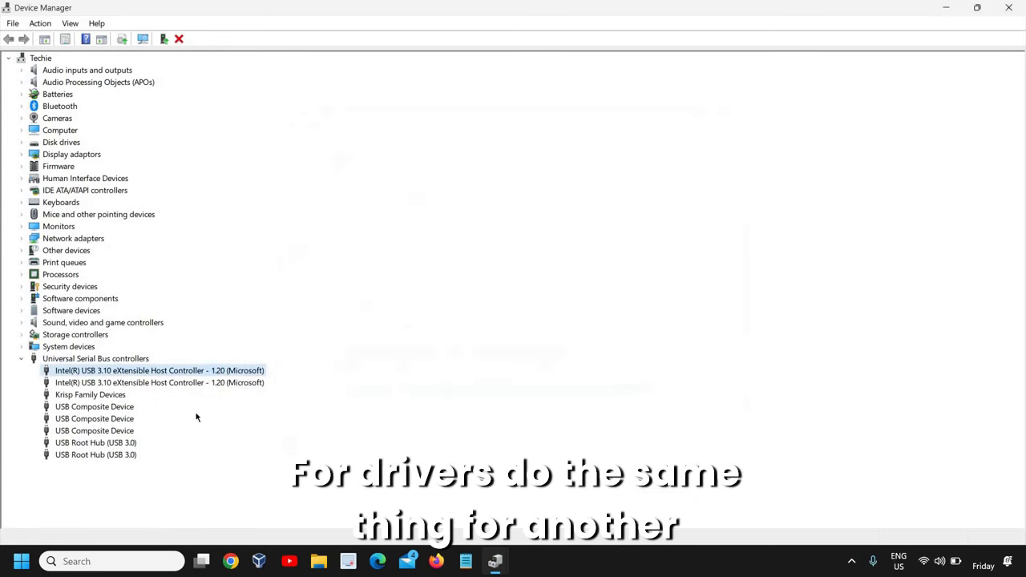
pyautogui.click(171, 388)
pyautogui.rightClick(171, 388)
pyautogui.click(198, 396)
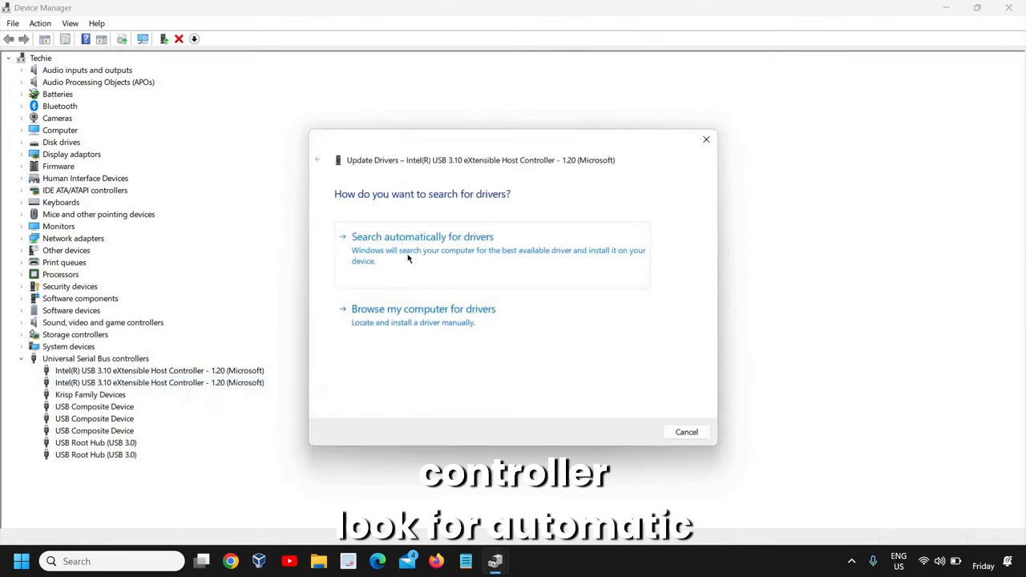
pyautogui.click(408, 259)
pyautogui.click(685, 433)
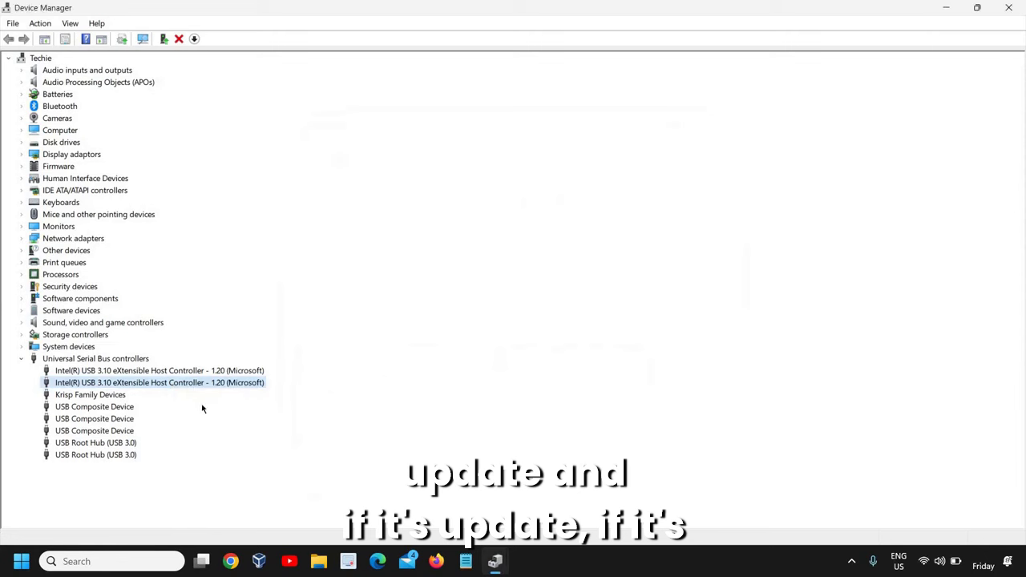
# Step: Start a driver update for the first USB Composite Device, then cancel it
pyautogui.rightClick(98, 410)
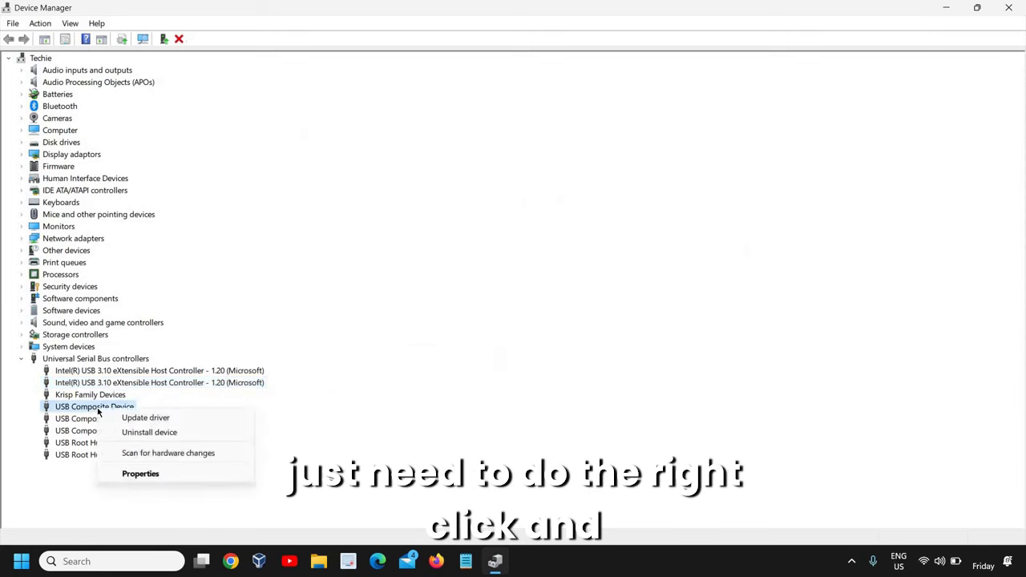
pyautogui.click(144, 418)
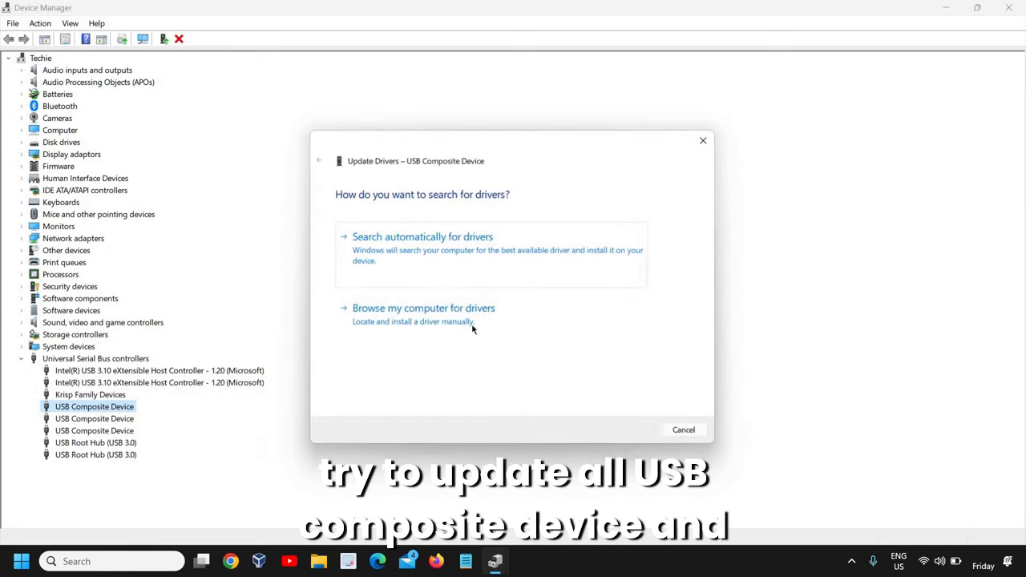
pyautogui.click(683, 433)
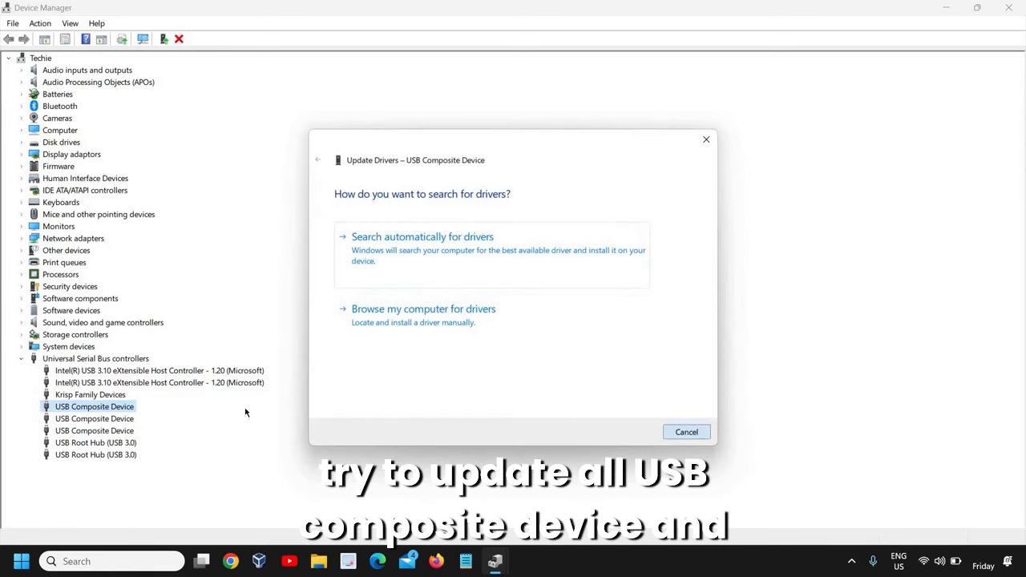
# Step: Disable the first USB Root Hub (USB 3.0), confirm with Yes, then re-enable it
pyautogui.rightClick(109, 446)
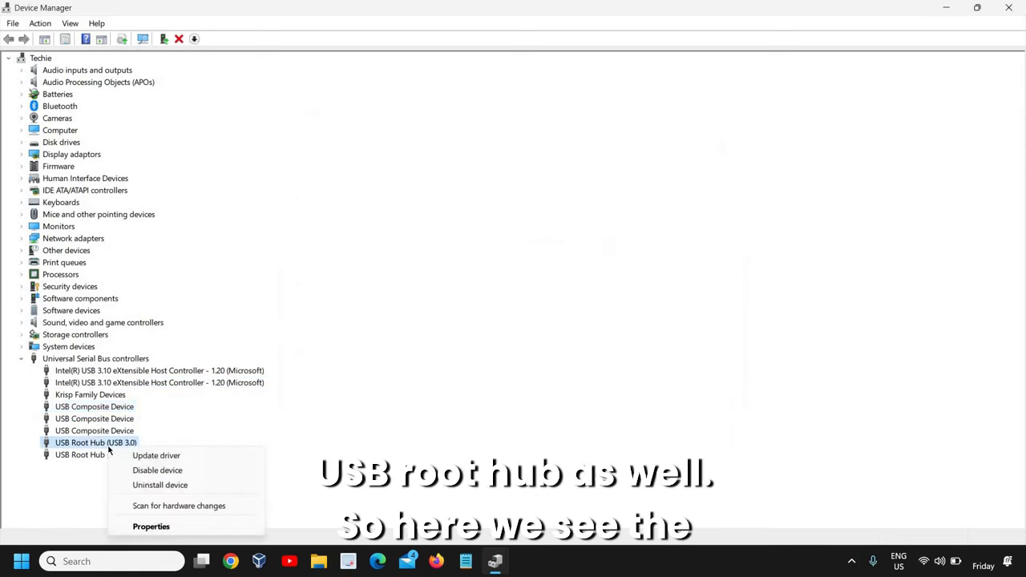
pyautogui.click(88, 458)
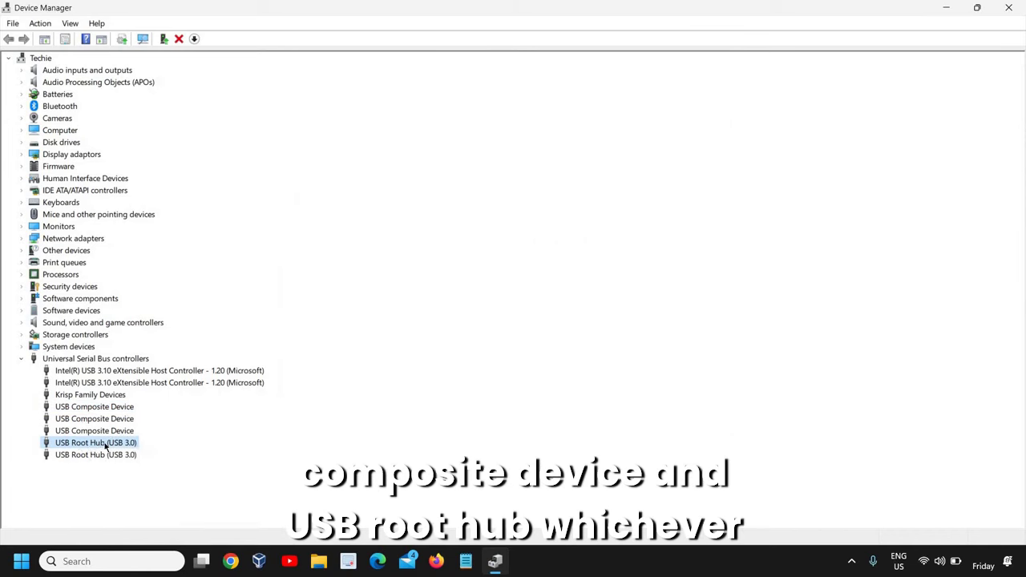
pyautogui.rightClick(105, 446)
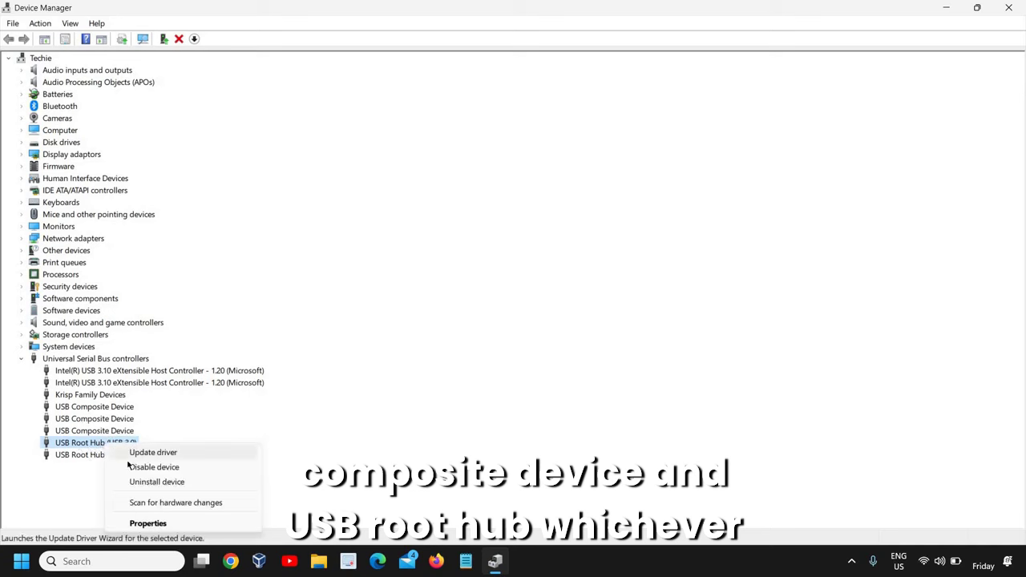
pyautogui.click(136, 468)
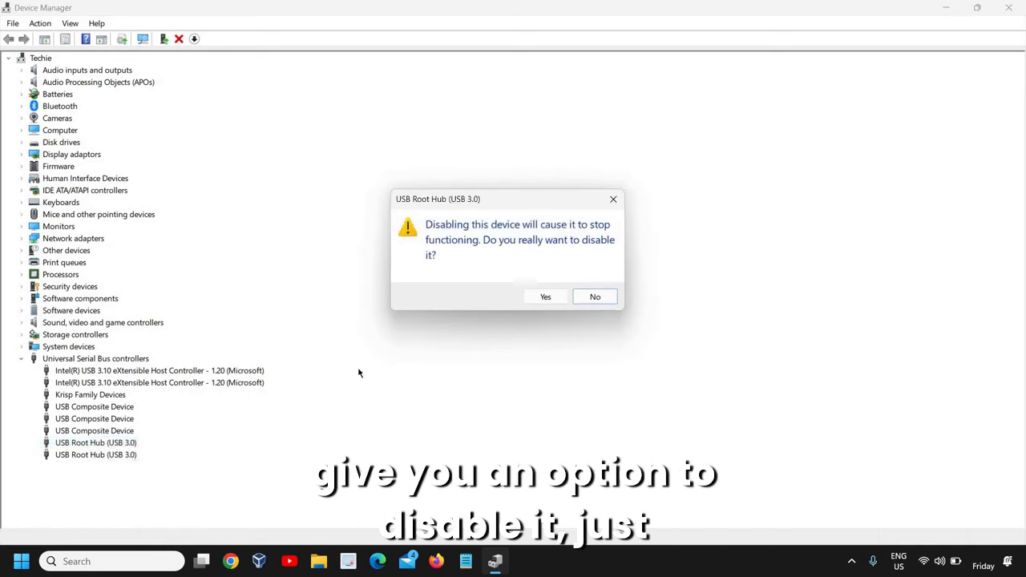
pyautogui.click(547, 298)
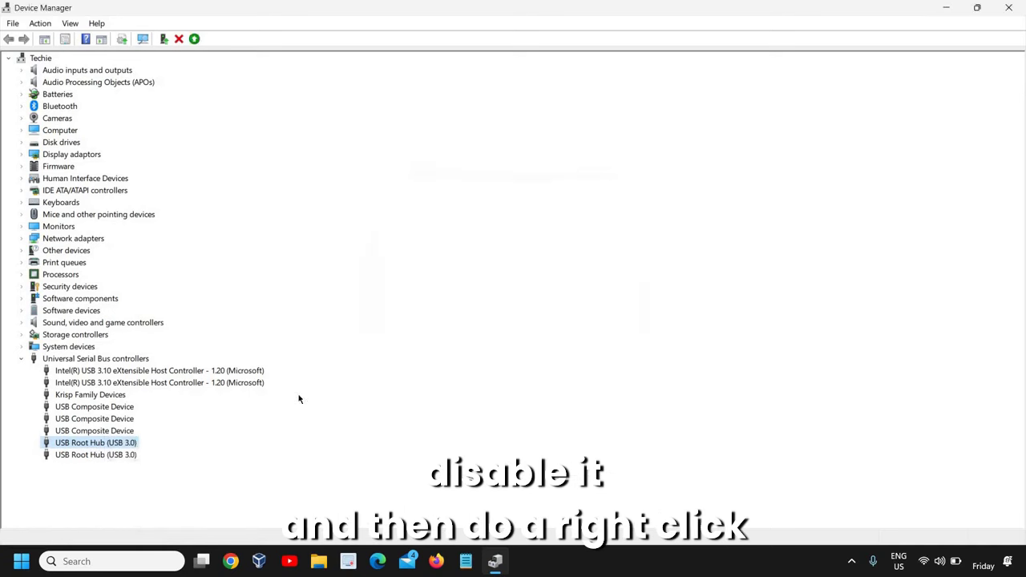
pyautogui.rightClick(118, 445)
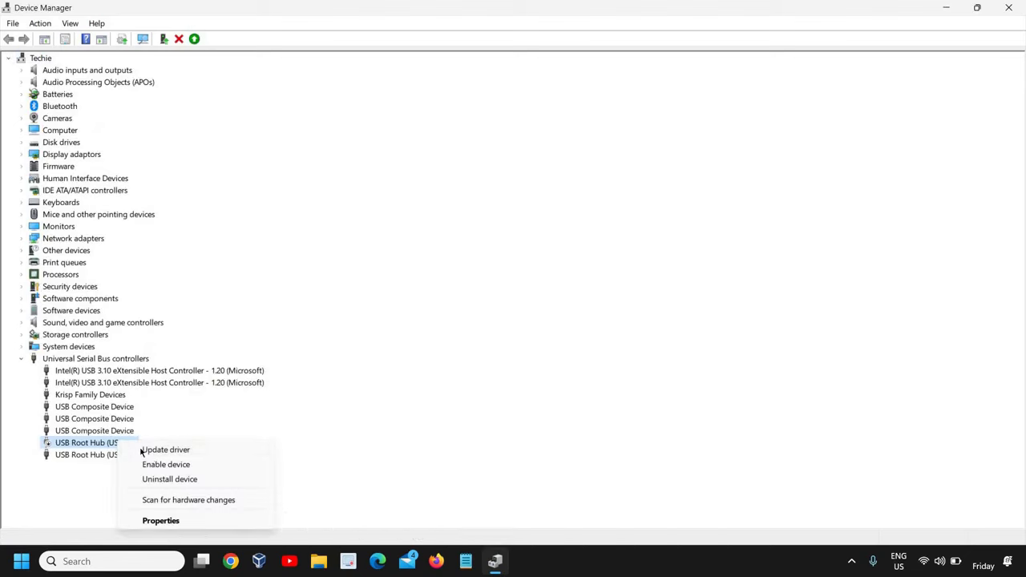
pyautogui.click(152, 464)
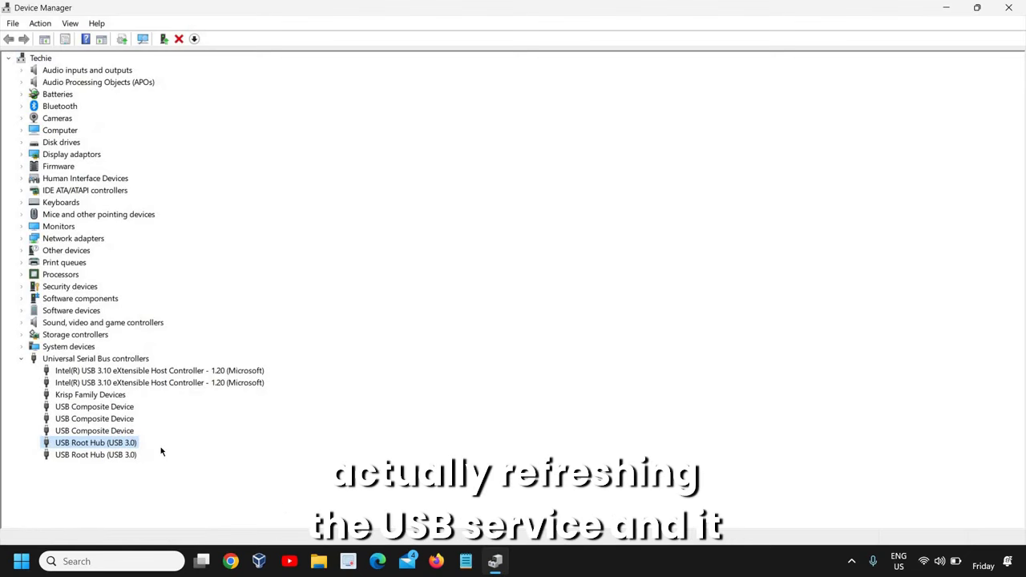
# Step: Close Device Manager and open File Explorer maximized via a 'file' search
pyautogui.click(1007, 10)
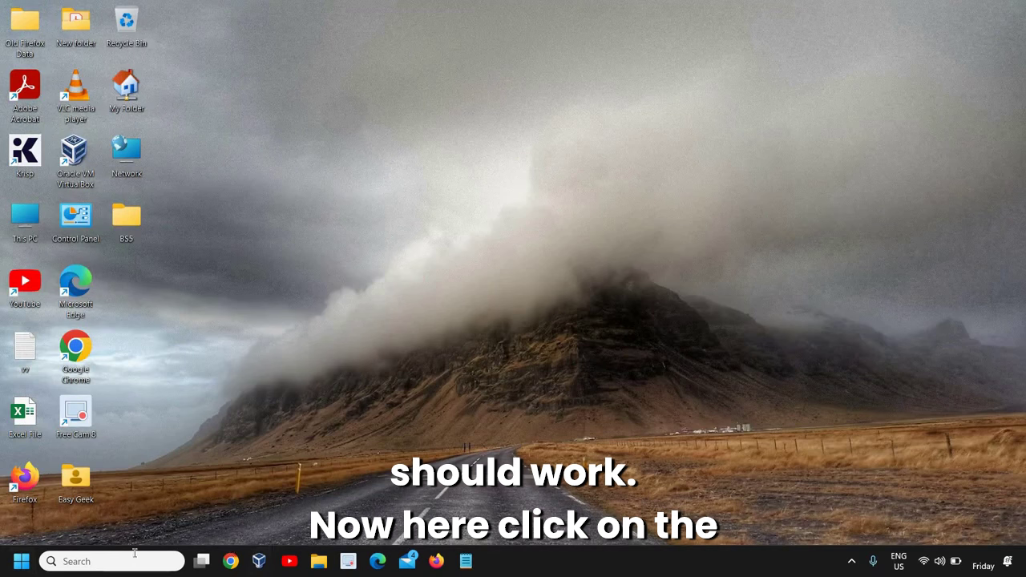
pyautogui.click(88, 562)
pyautogui.write('file')
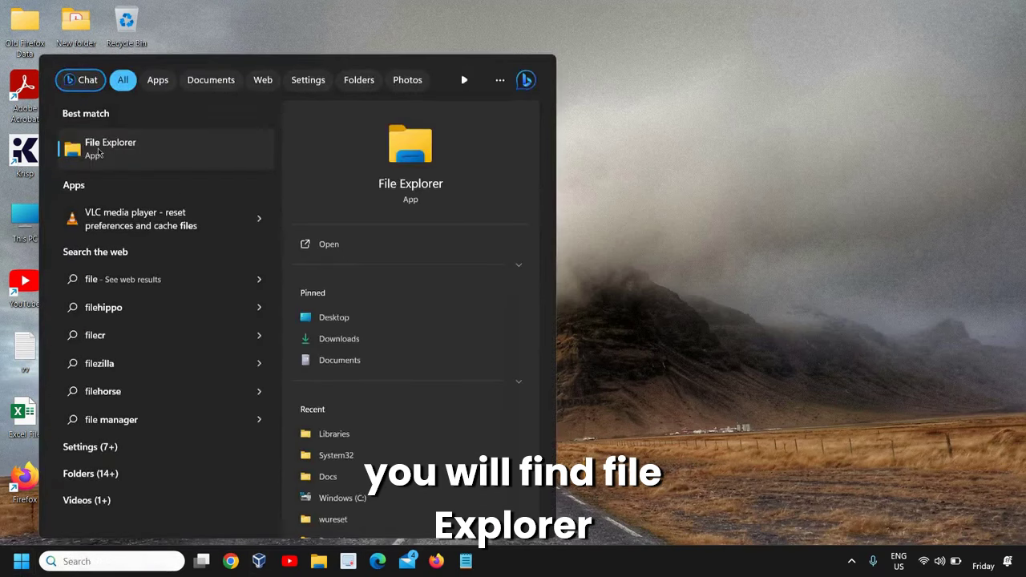
pyautogui.click(205, 151)
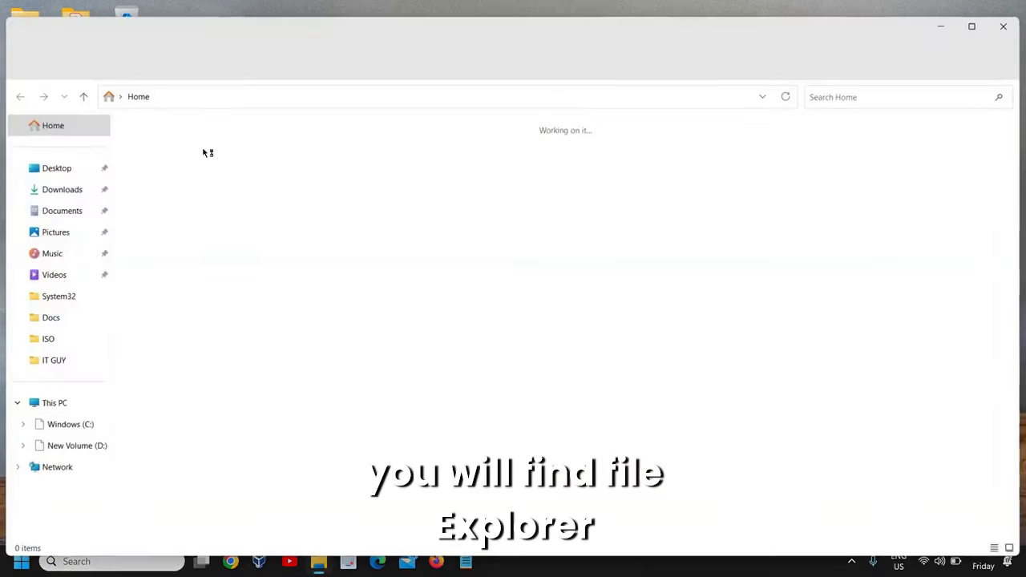
pyautogui.click(972, 28)
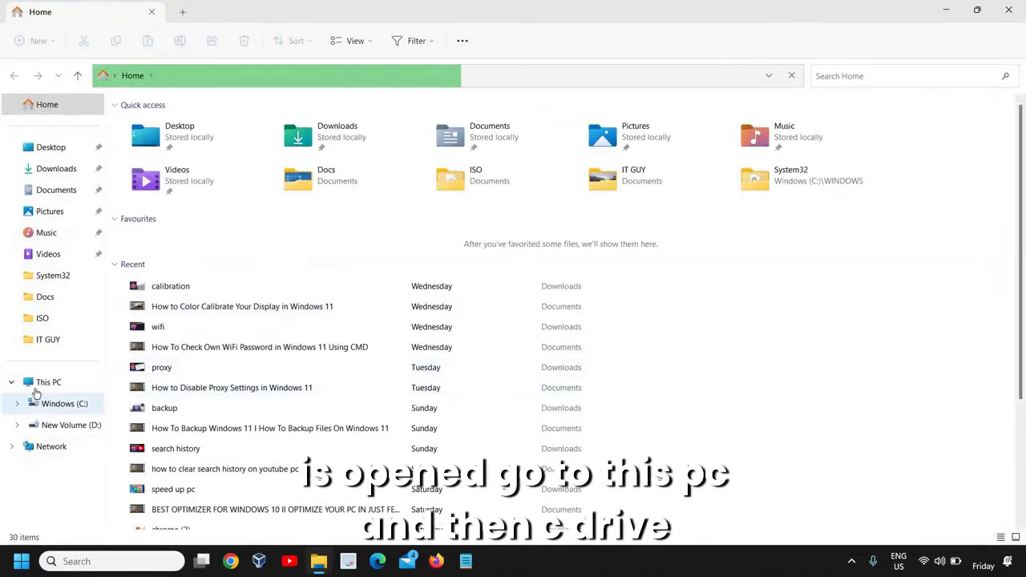
# Step: Go to C:\Windows\INF and search the folder for 'wpdmt'
pyautogui.click(42, 383)
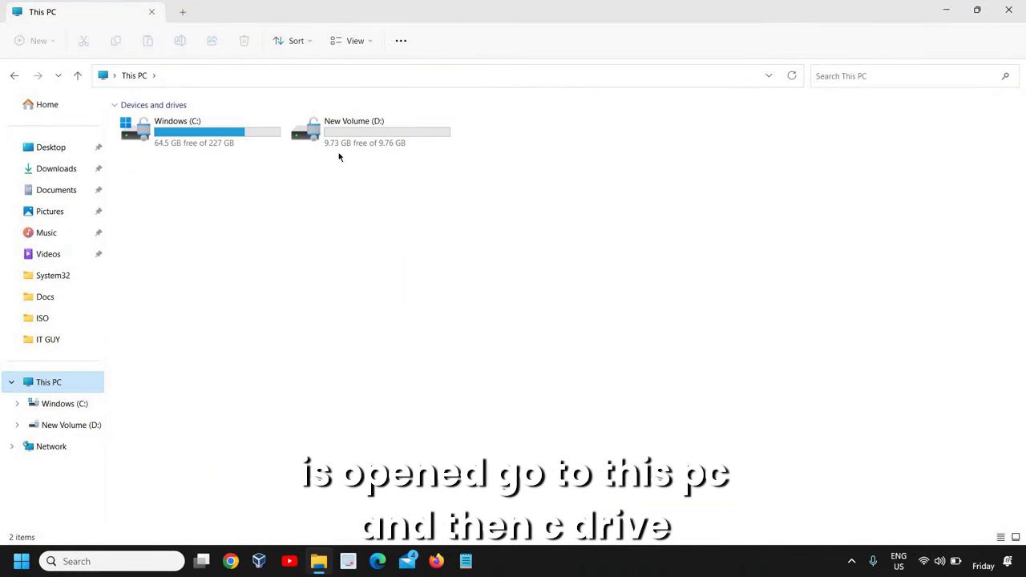
pyautogui.doubleClick(216, 138)
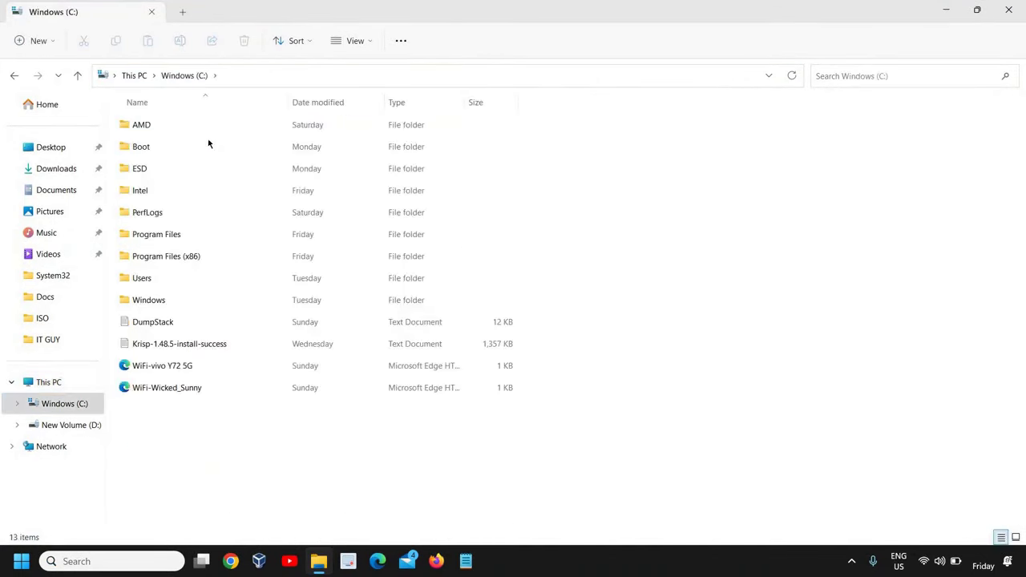
pyautogui.doubleClick(149, 301)
pyautogui.click(146, 367)
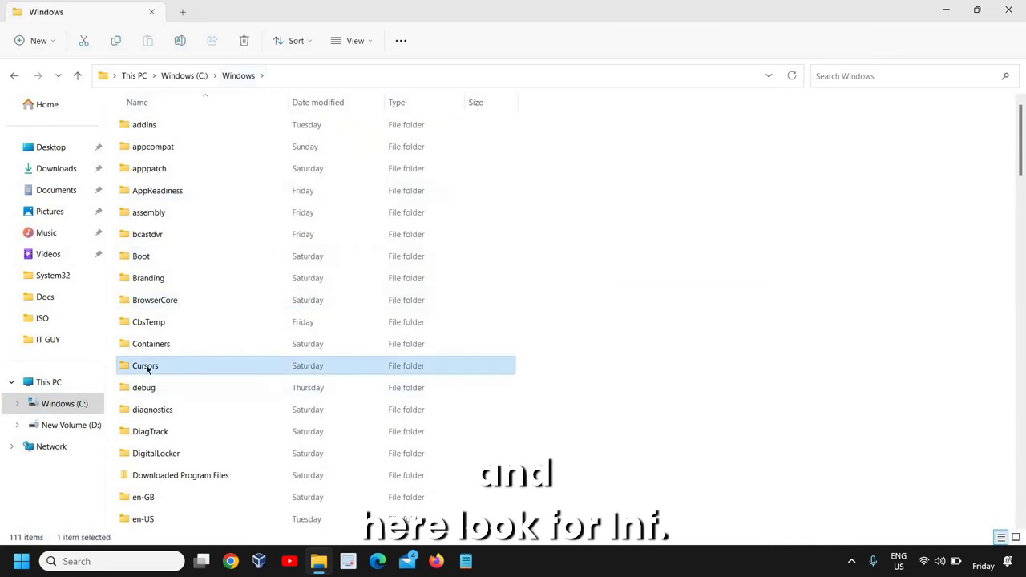
pyautogui.write('inf')
pyautogui.press('Return')
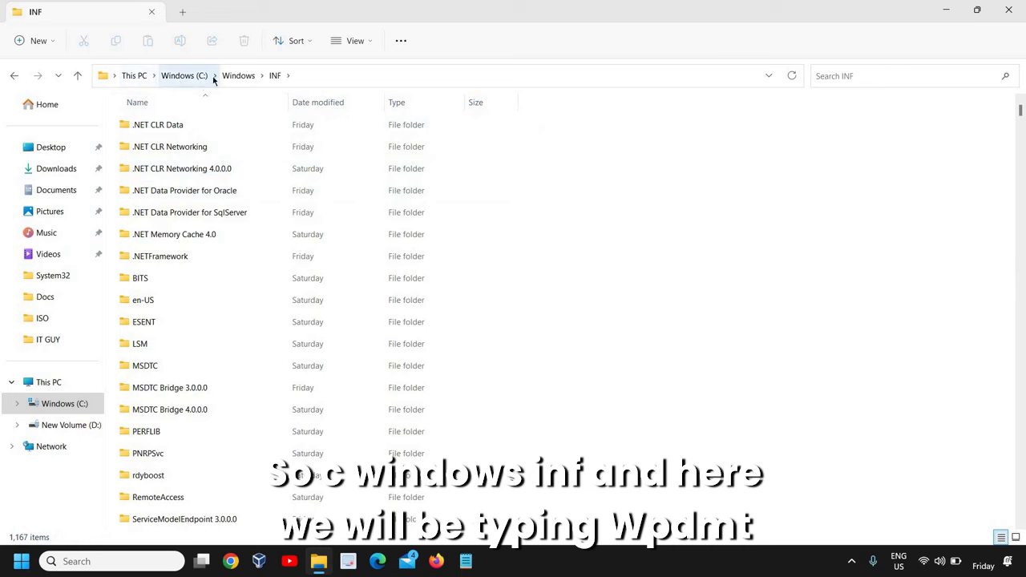
pyautogui.click(870, 72)
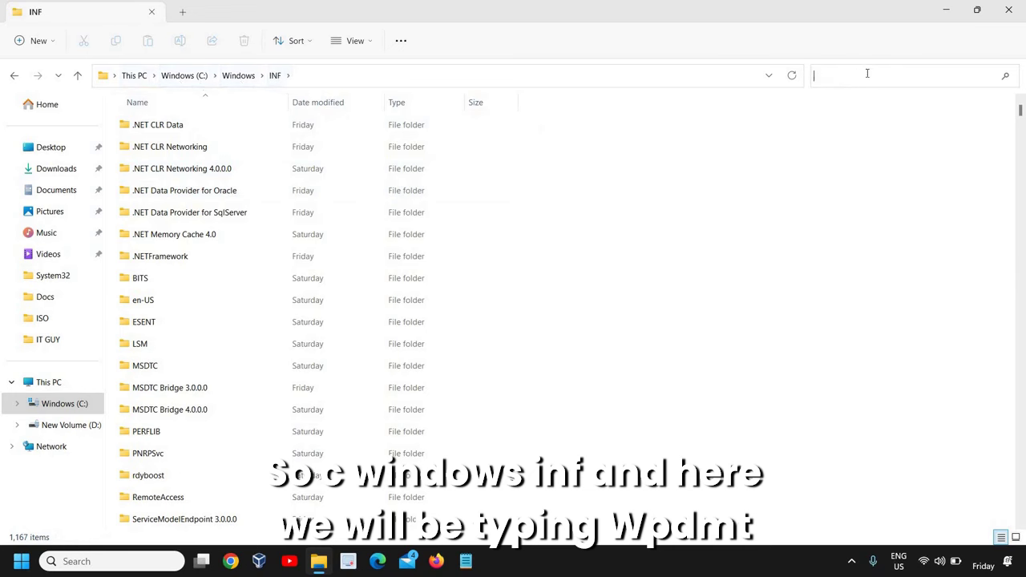
pyautogui.write('wpdm')
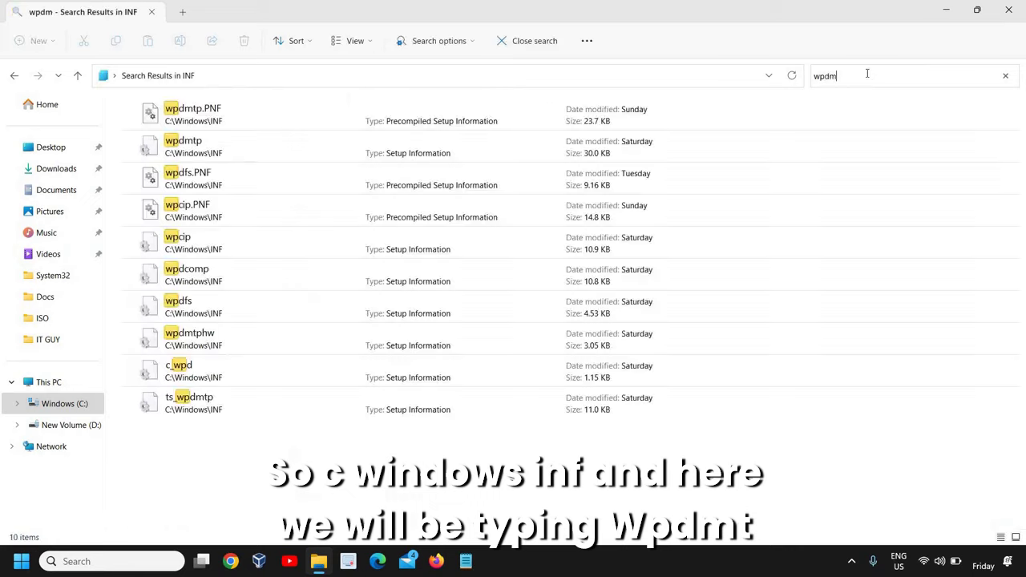
pyautogui.write('t')
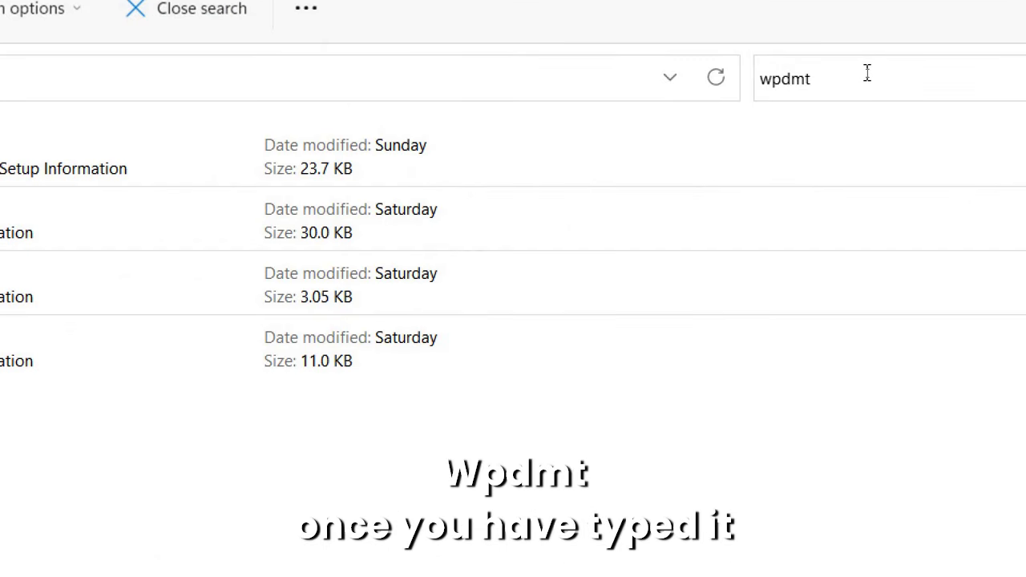
# Step: Select wpdmtp in the INF search results and choose Install from its context menu
pyautogui.click(867, 73)
pyautogui.click(449, 178)
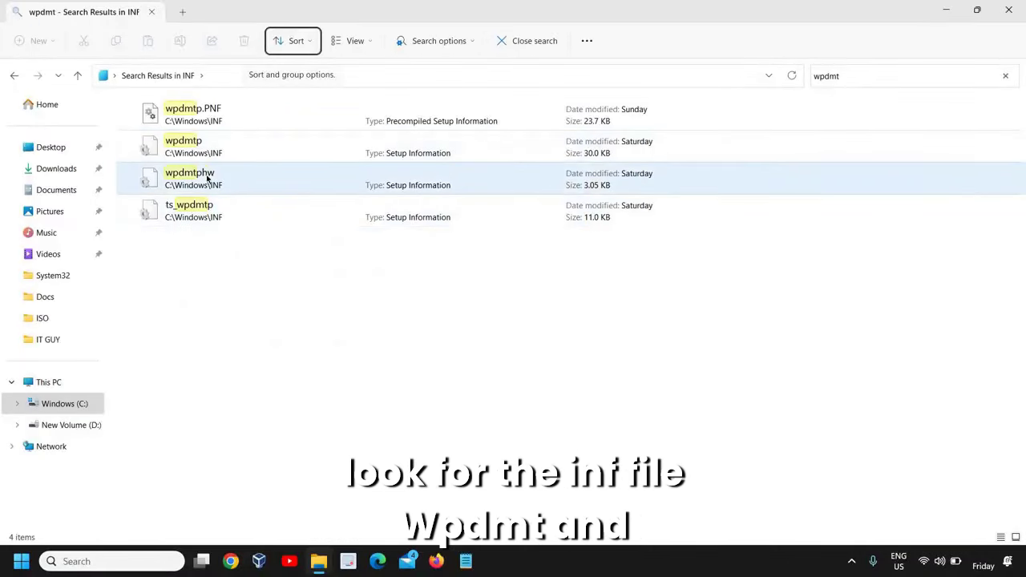
pyautogui.click(173, 154)
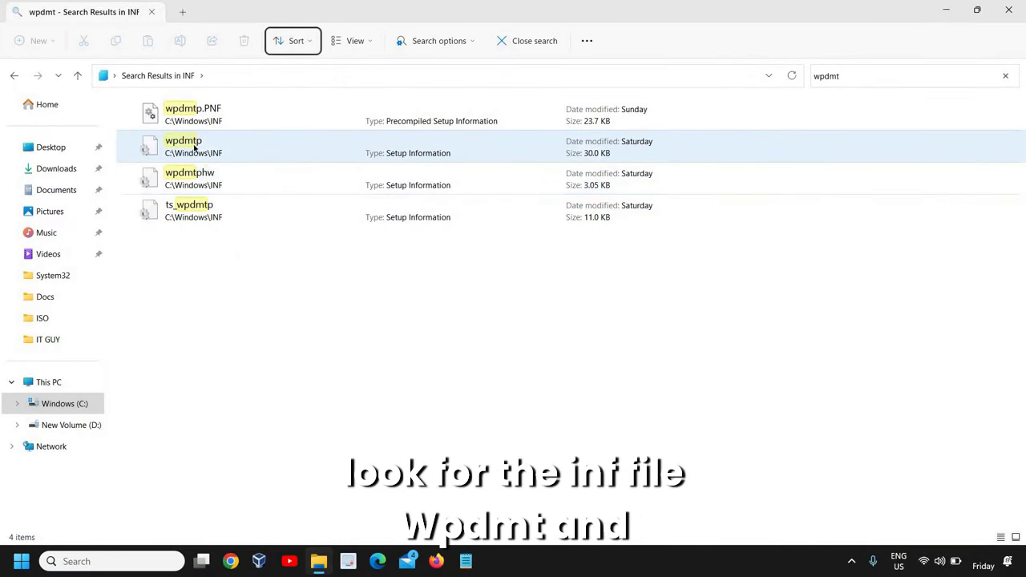
pyautogui.rightClick(194, 145)
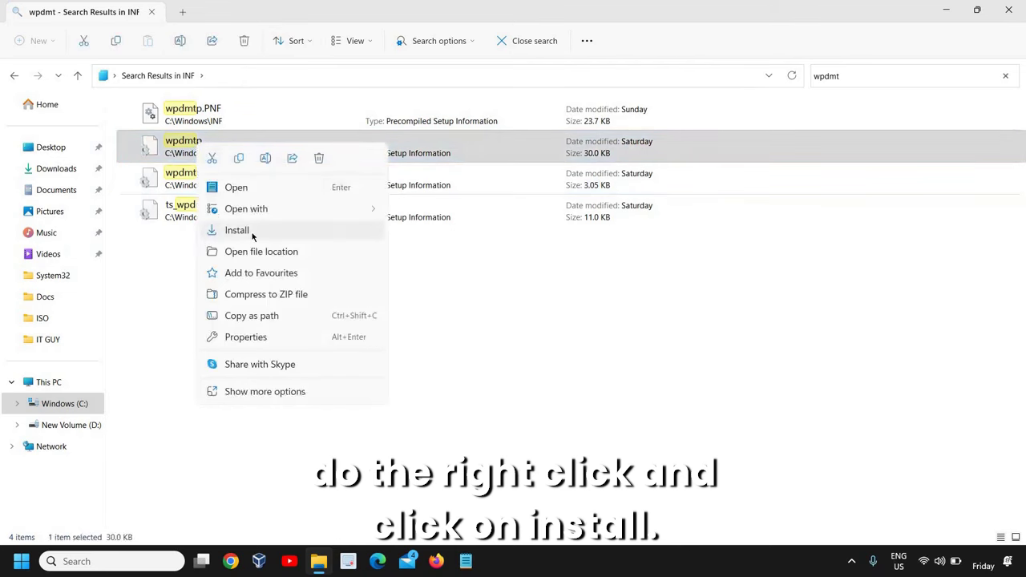
pyautogui.click(510, 275)
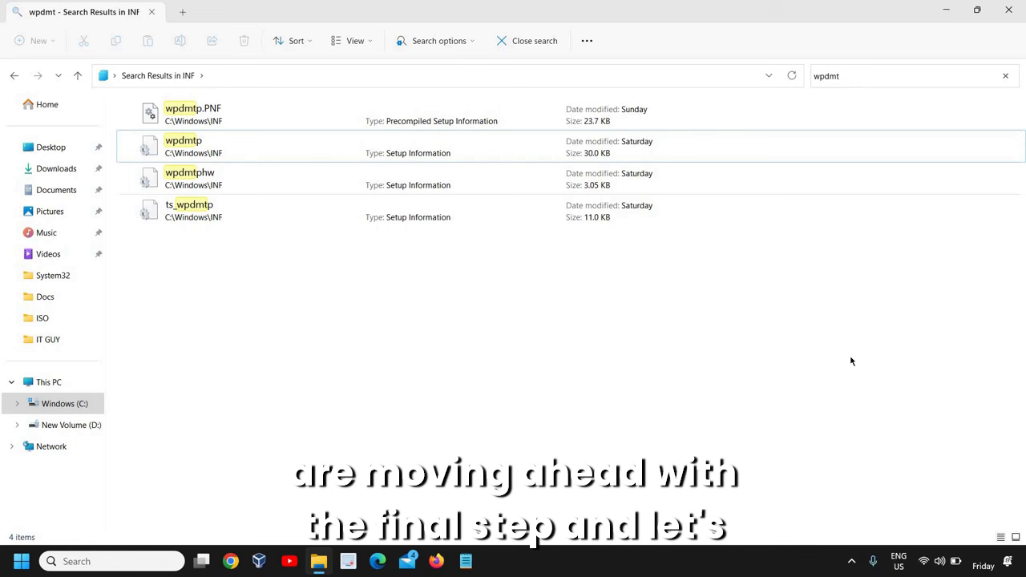
# Step: Show the desktop and open 'Create and format hard disk partitions' via a 'disk man' search
pyautogui.press('super+d')
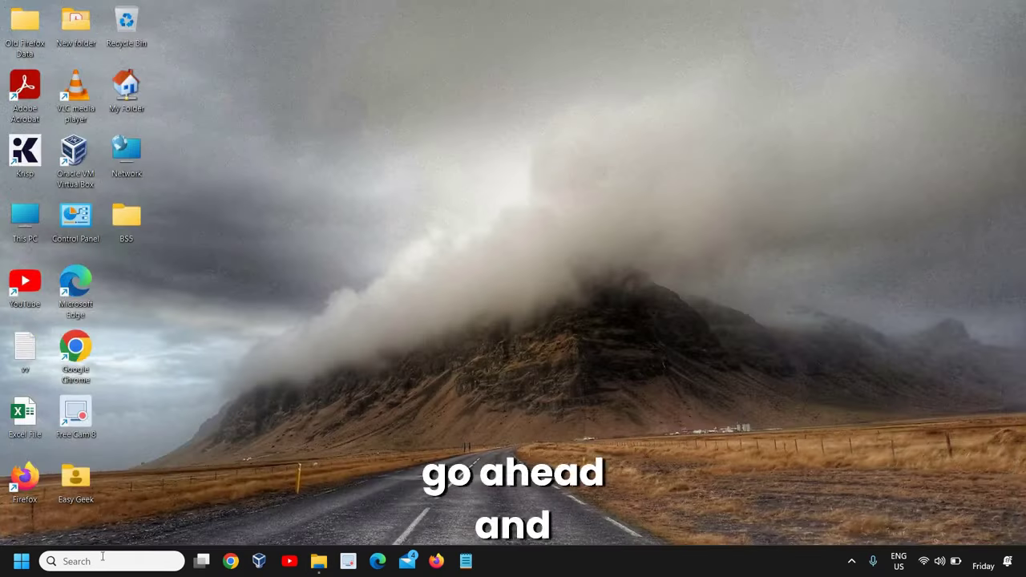
pyautogui.click(68, 559)
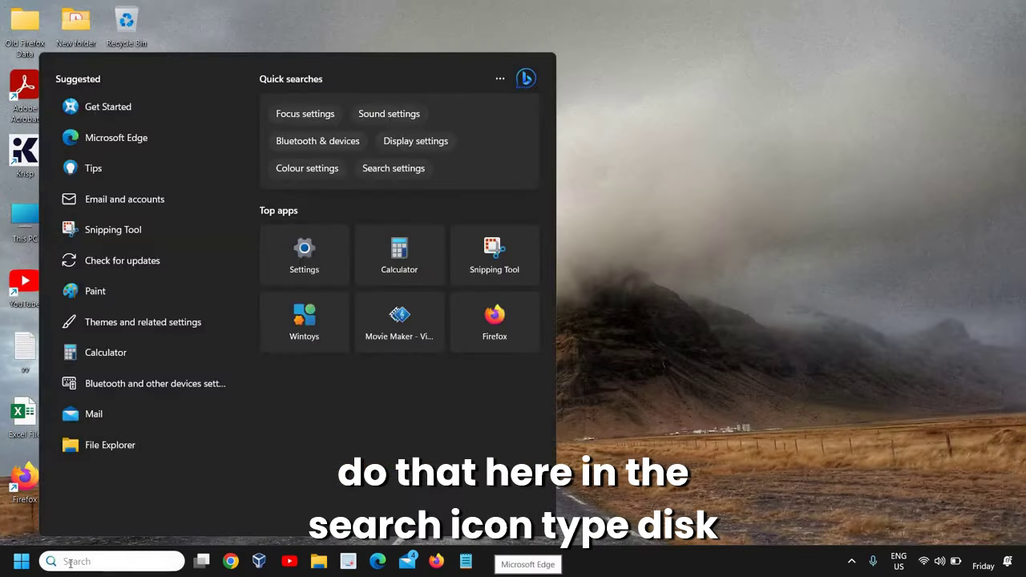
pyautogui.write('disk')
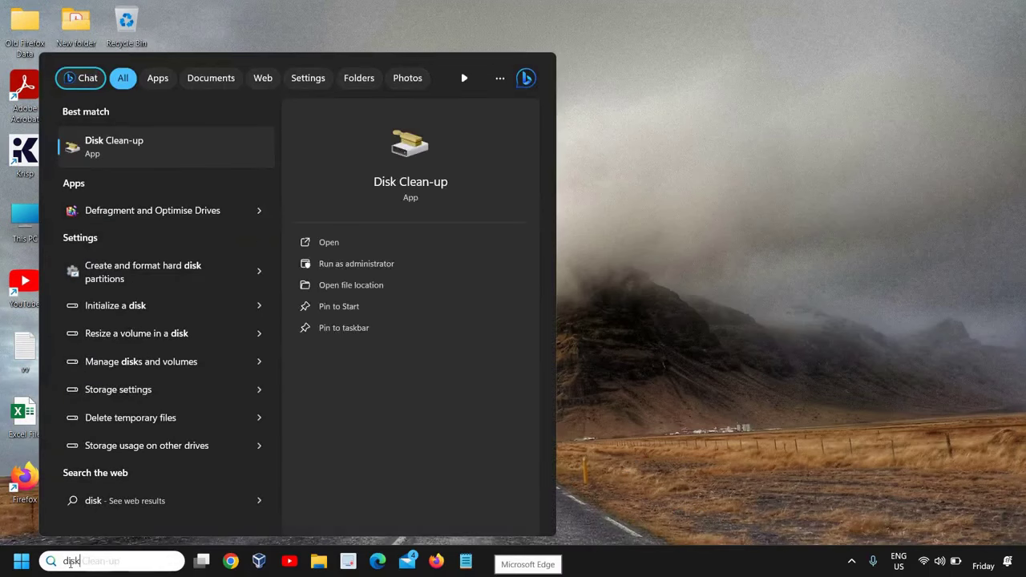
pyautogui.write(' man')
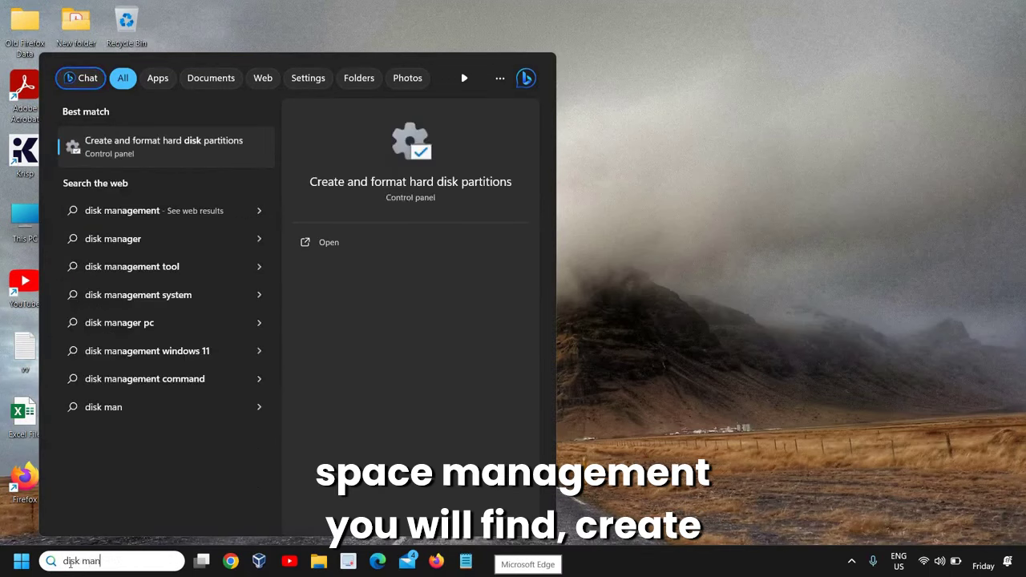
pyautogui.click(198, 147)
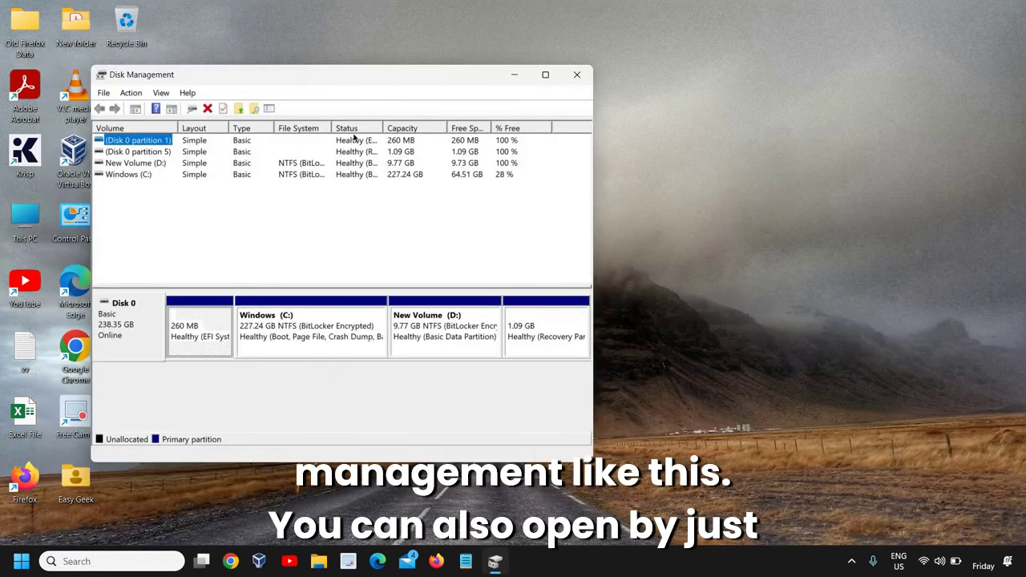
# Step: Open Disk Management from the Win+X menu and move its window up and right
pyautogui.rightClick(17, 563)
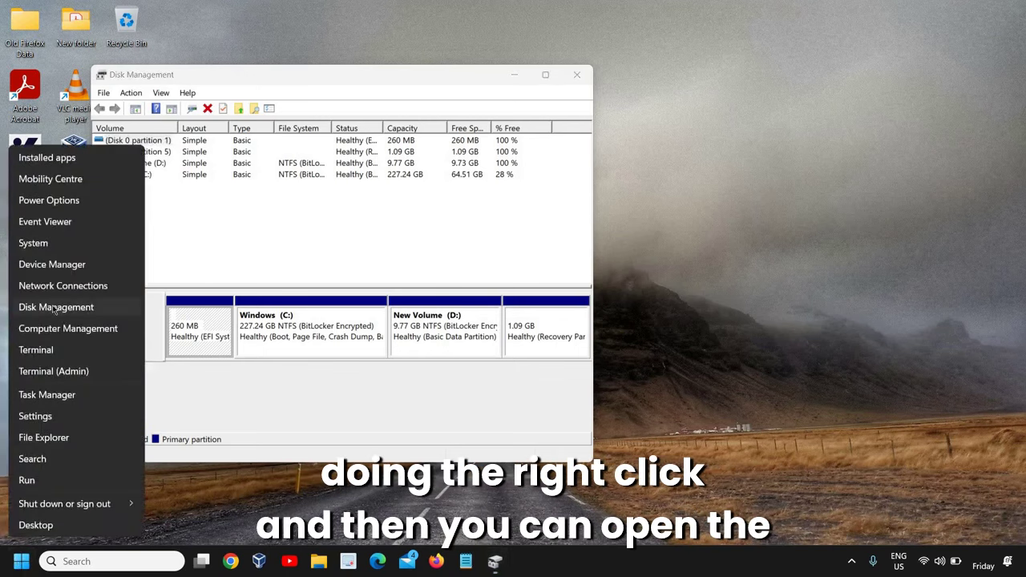
pyautogui.click(389, 84)
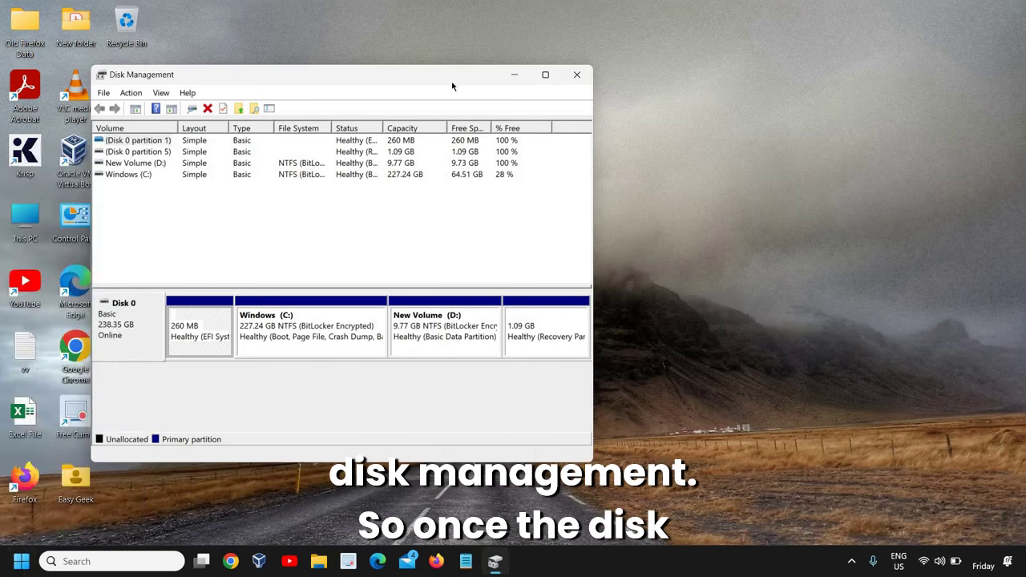
pyautogui.moveTo(452, 83); pyautogui.dragTo(601, 61)
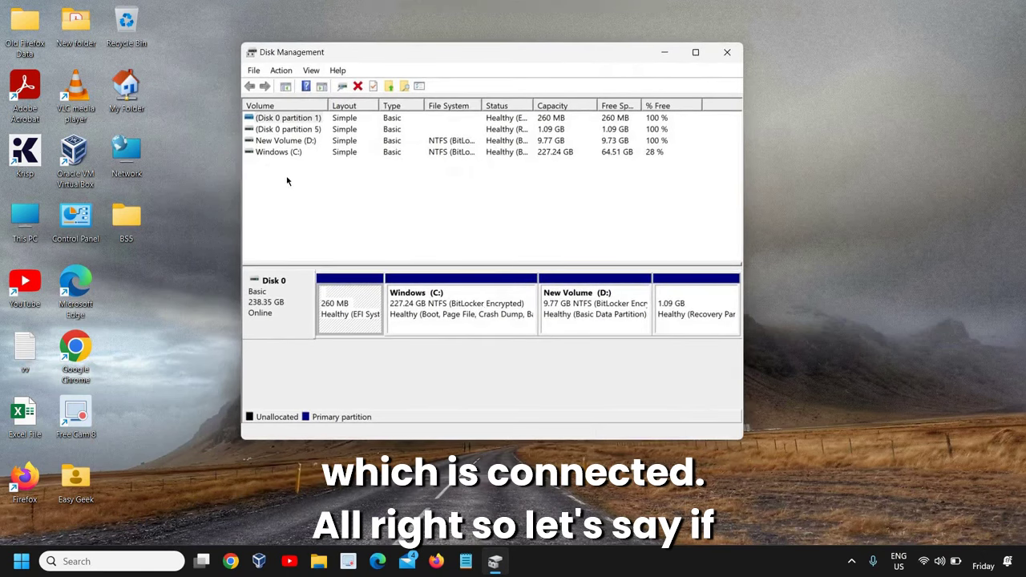
pyautogui.click(294, 142)
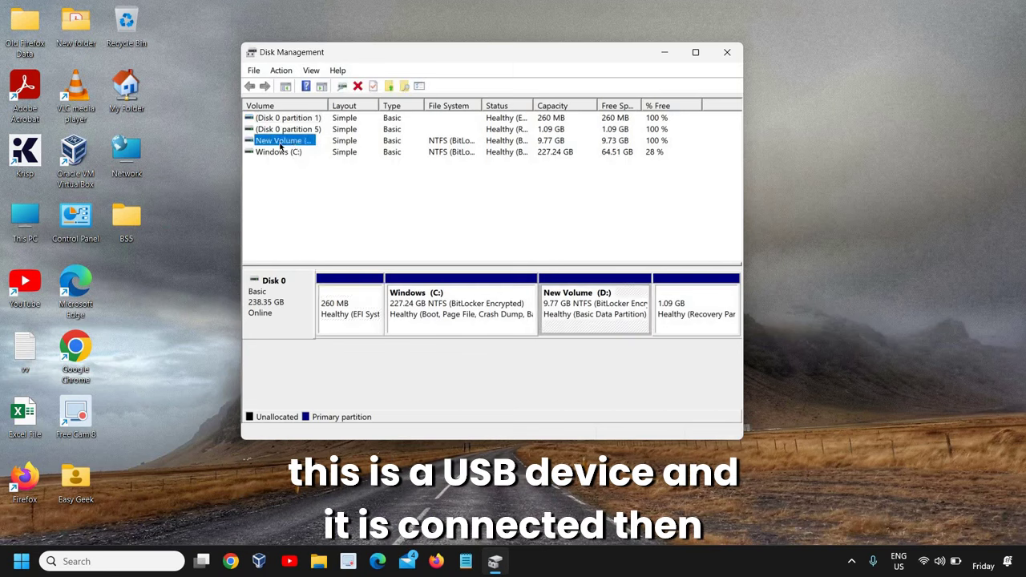
pyautogui.rightClick(280, 145)
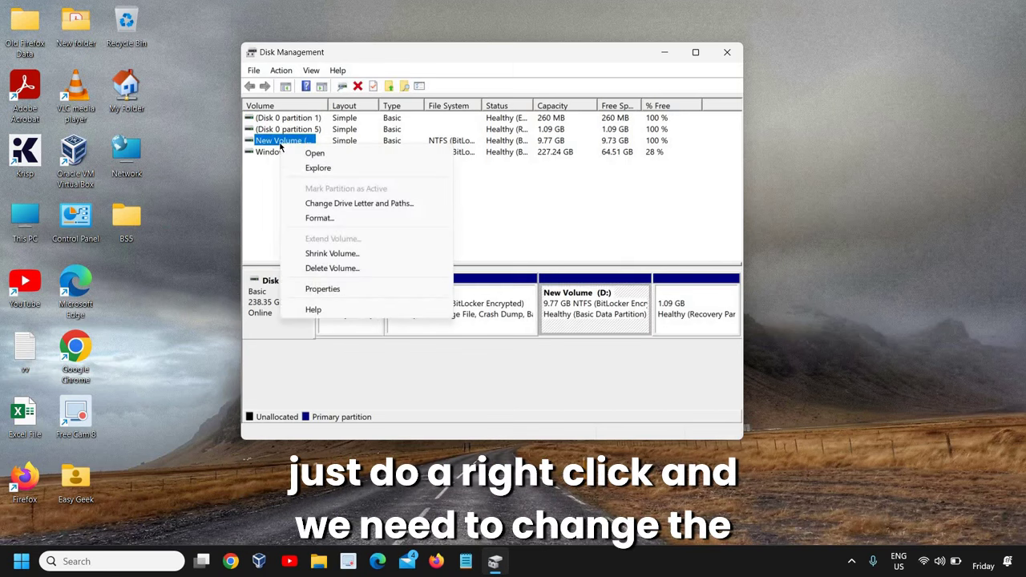
pyautogui.click(321, 205)
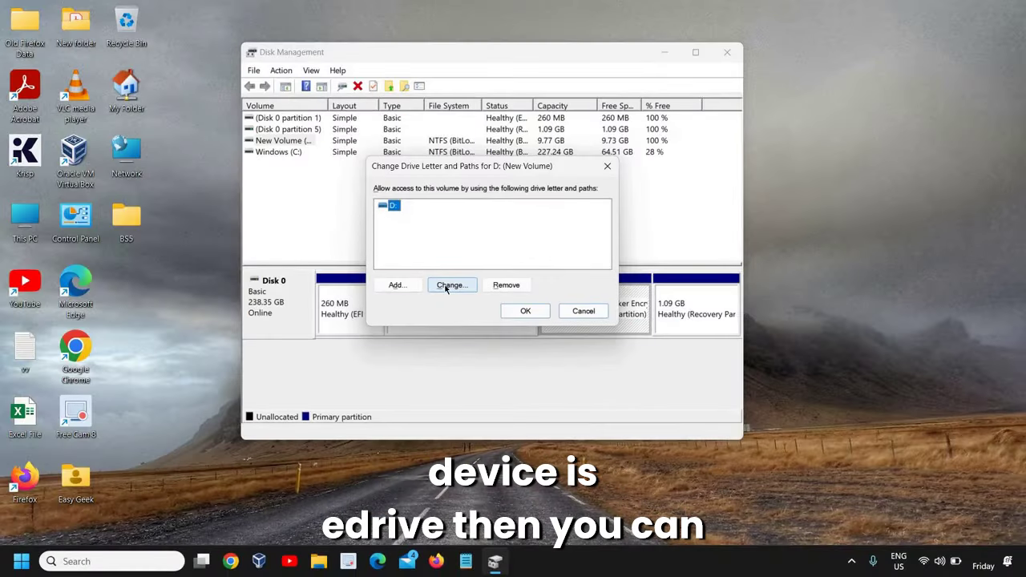
pyautogui.click(449, 286)
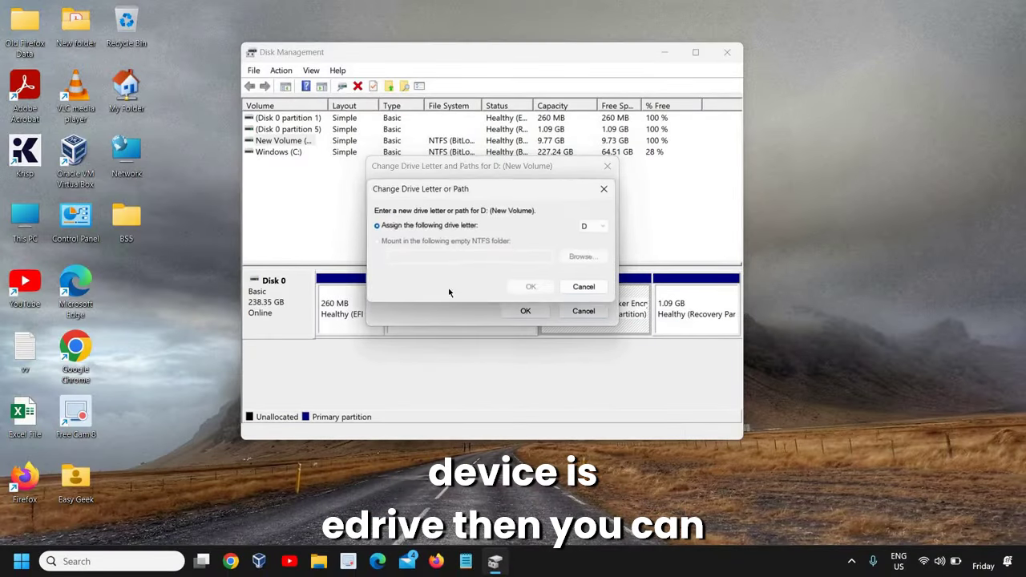
pyautogui.click(589, 225)
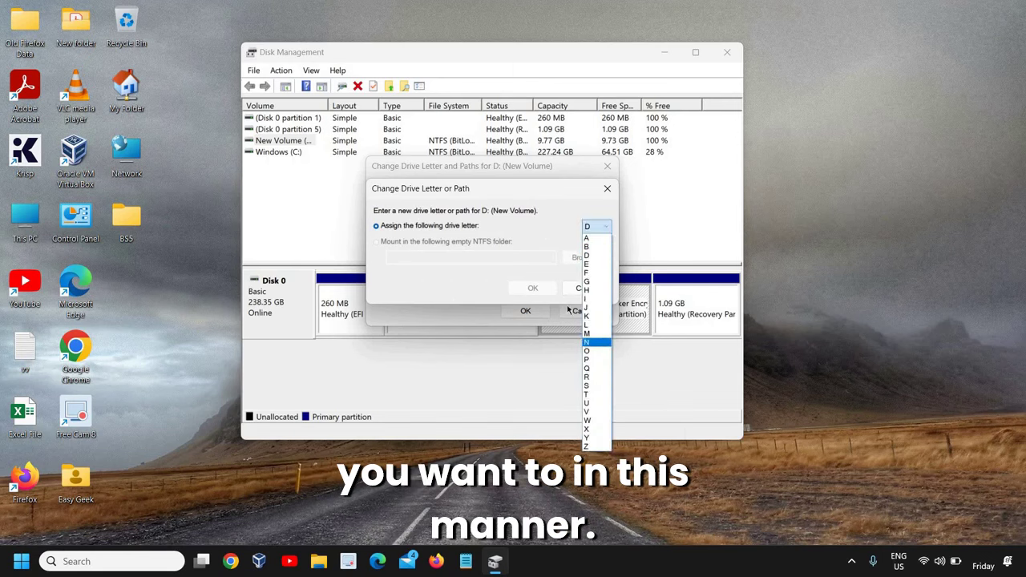
pyautogui.click(565, 268)
pyautogui.click(585, 290)
pyautogui.click(519, 311)
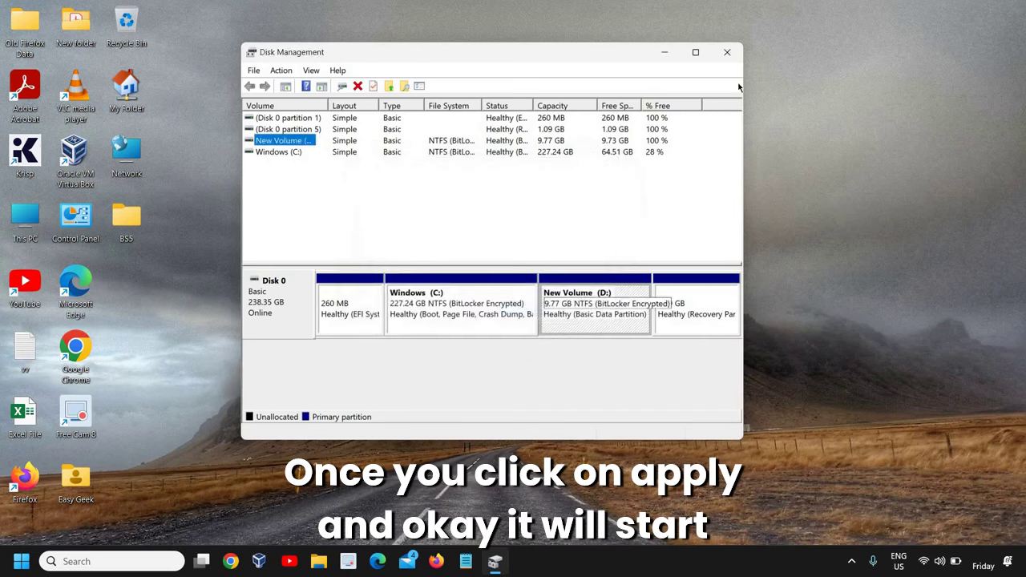
# Step: Close Disk Management and open the Windows Start menu
pyautogui.click(727, 52)
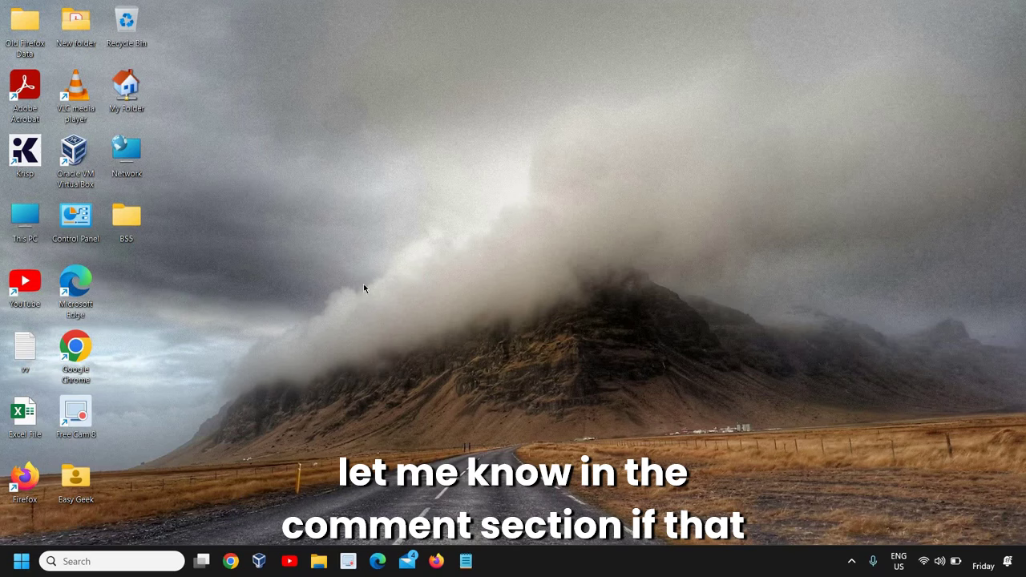
pyautogui.press('super')
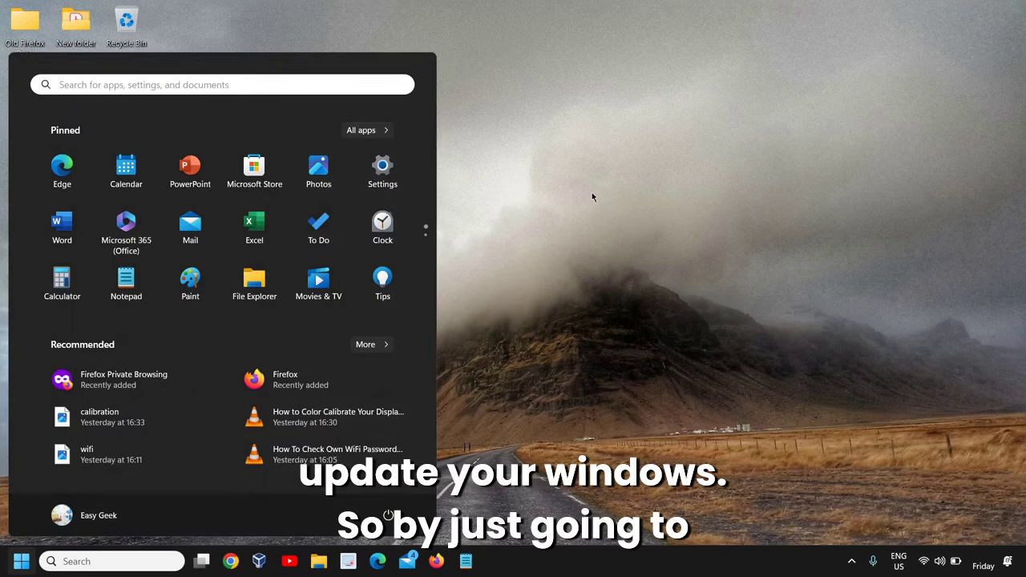
# Step: Review Windows Update in Settings, which lists the 2023-09 Cumulative Update Preview, then close Settings
pyautogui.click(383, 170)
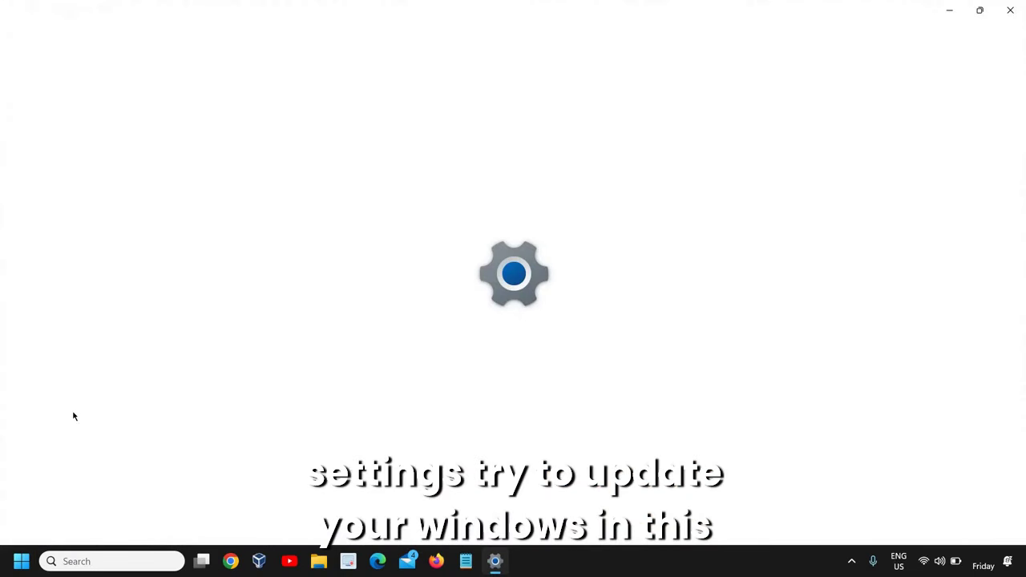
pyautogui.click(74, 412)
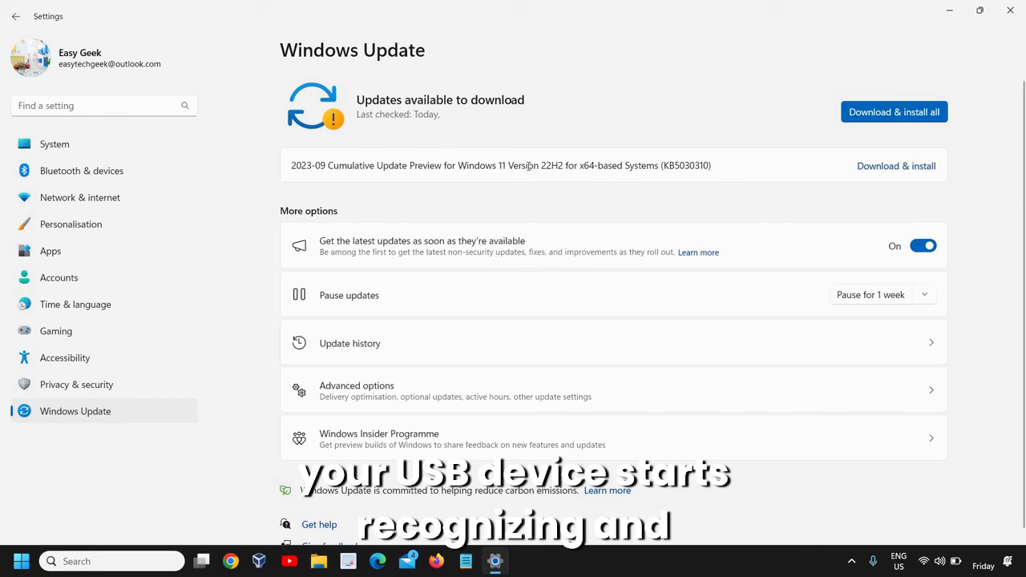
pyautogui.click(1012, 9)
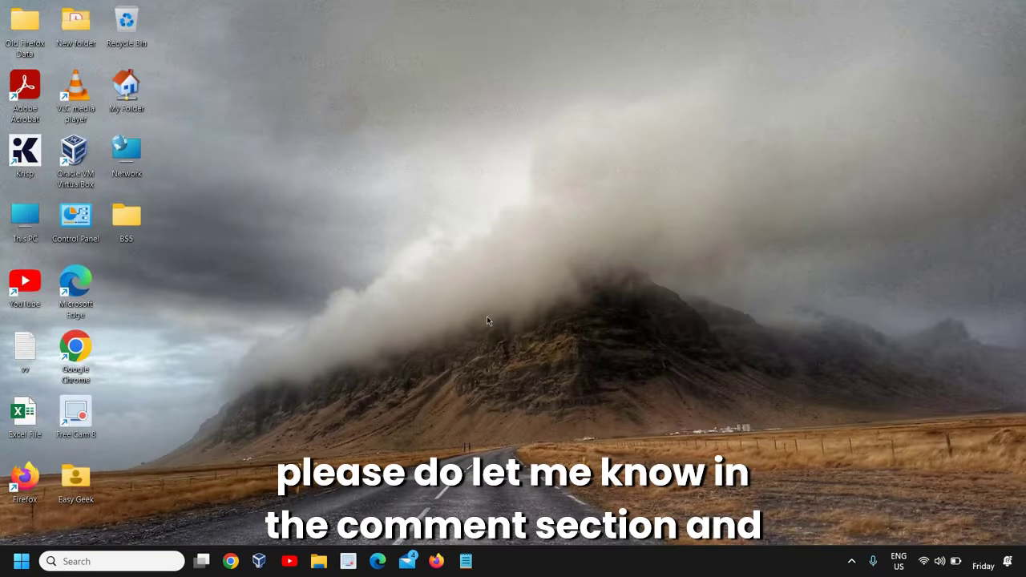